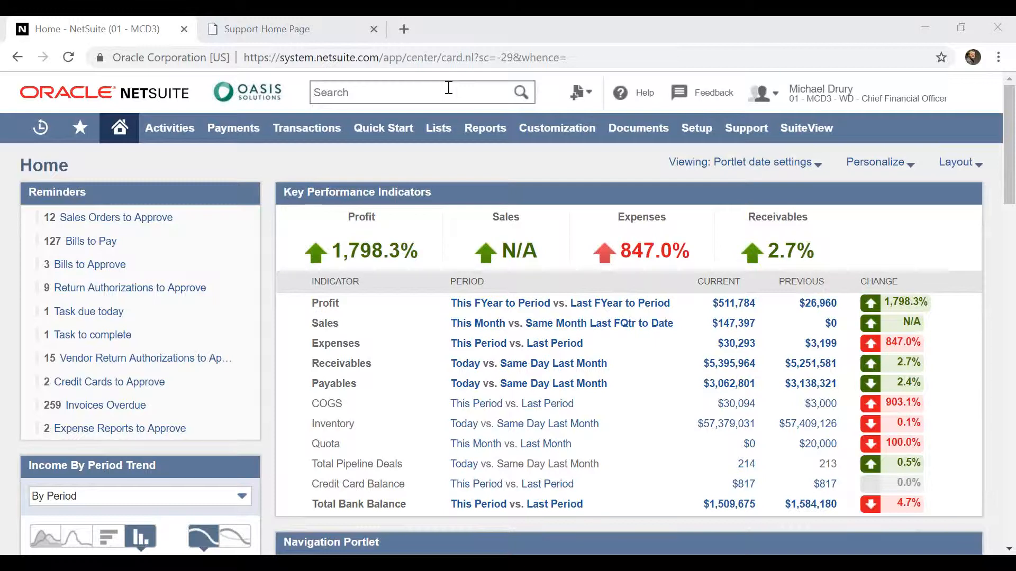
Search for "oasis", open the customer dashboard for OASIS KY Oasis Solutions and review its links and transactions
click(438, 92)
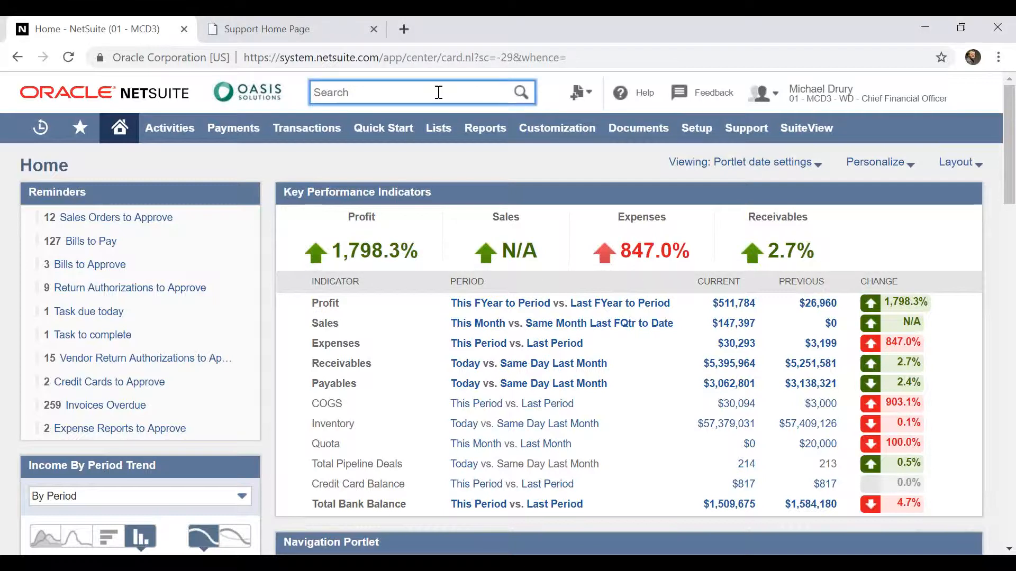
text(oasis)
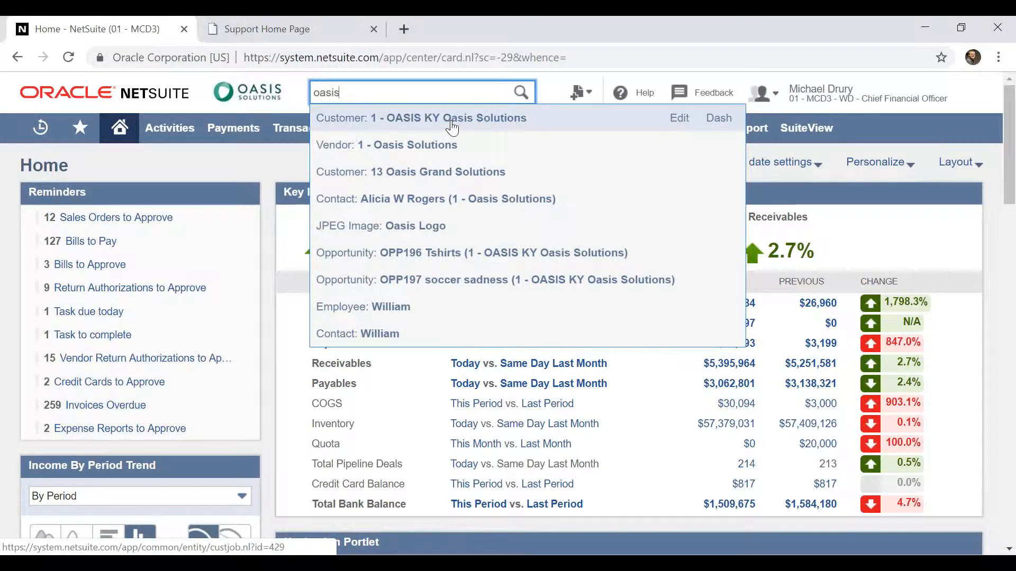
click(717, 125)
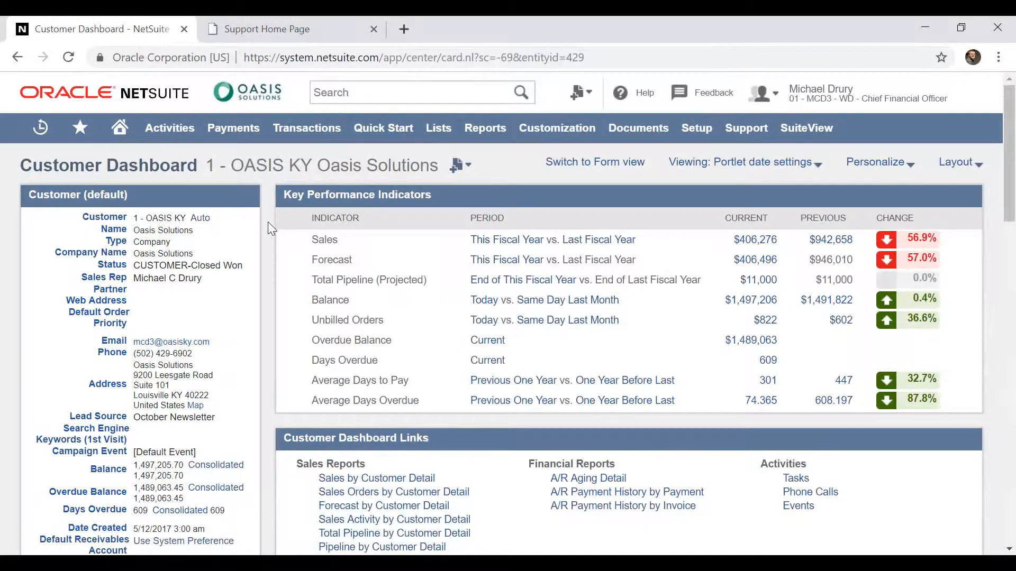
scroll(268, 221, down, 5)
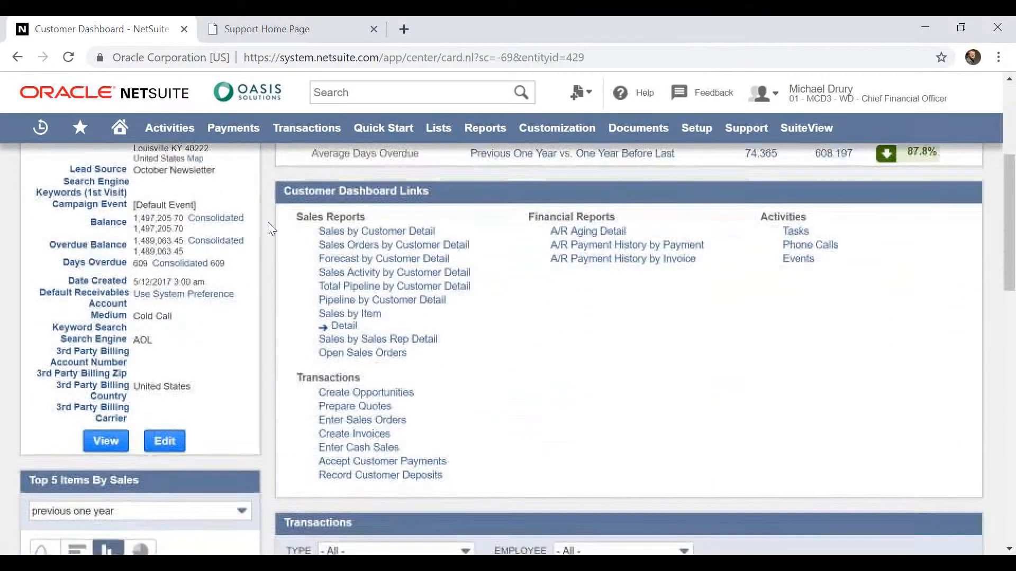
scroll(267, 221, down, 3)
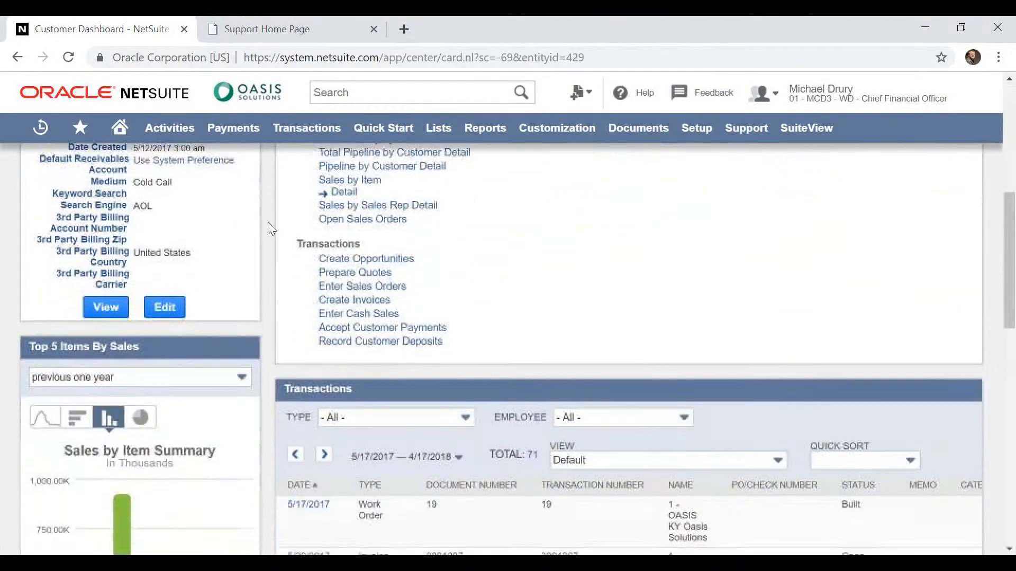
scroll(268, 221, down, 3)
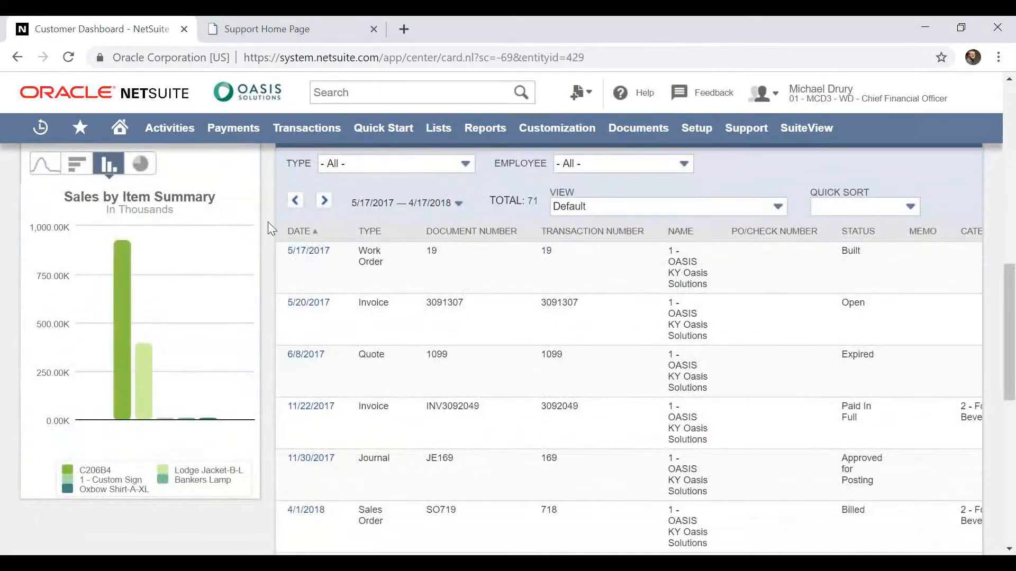
scroll(268, 221, up, 1)
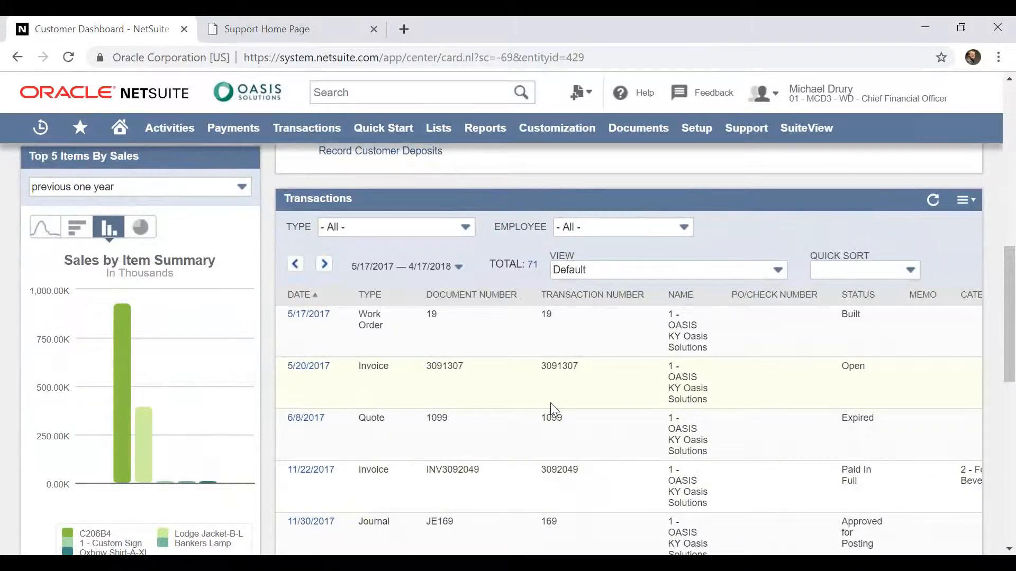
Search for 3092083 and open the matching Oasis Solutions invoice
click(431, 94)
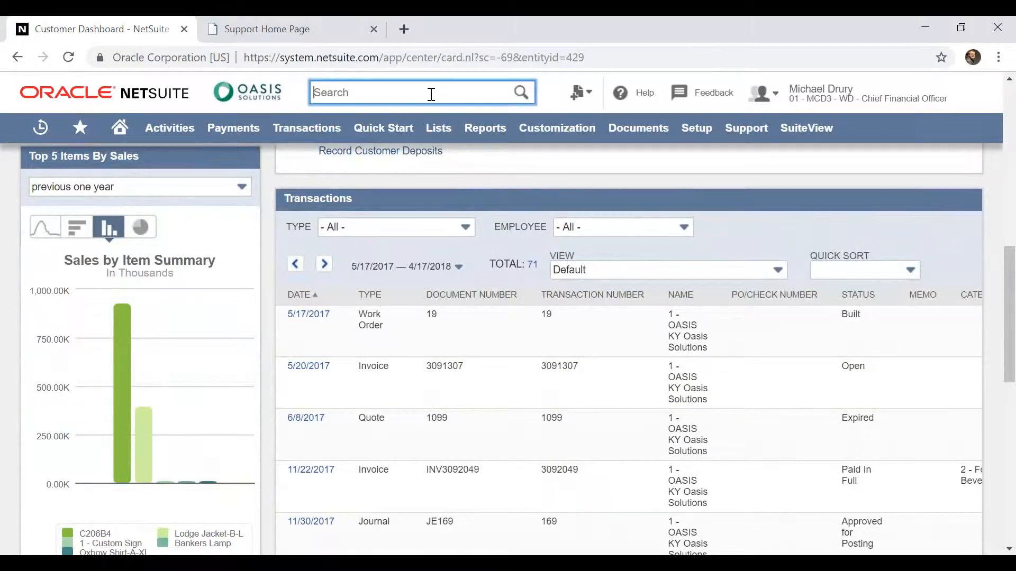
text(309)
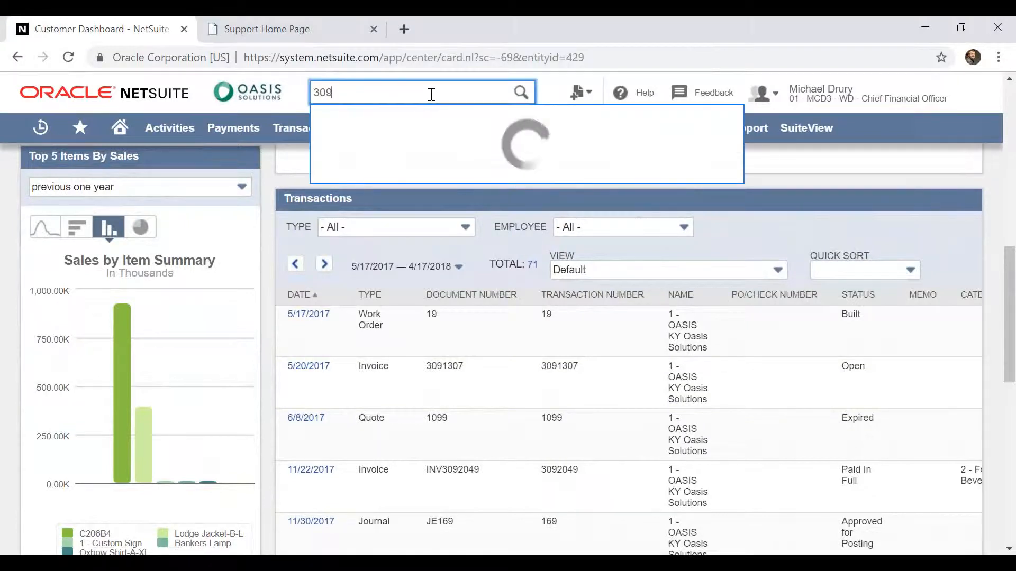
text(2083)
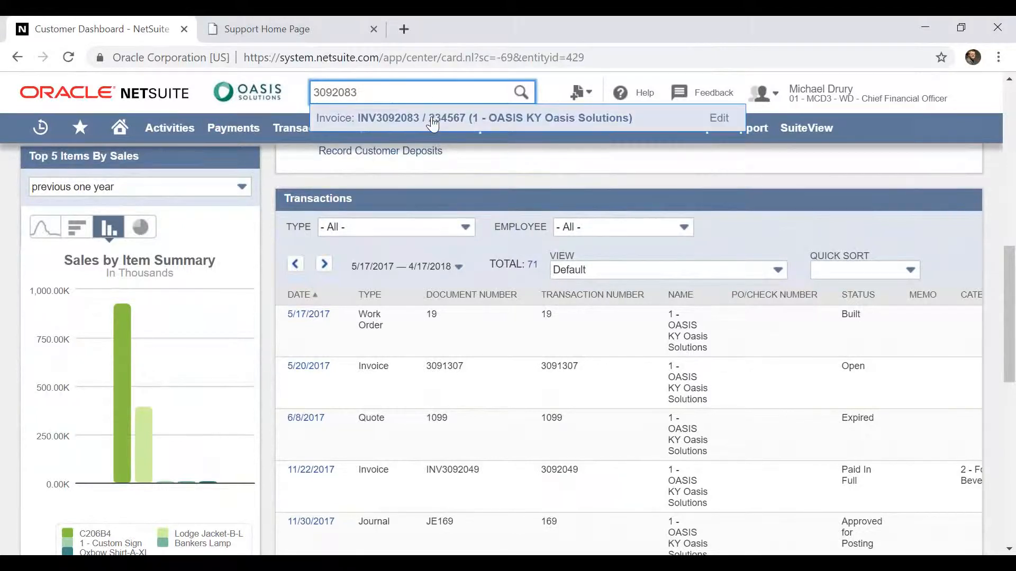
click(433, 121)
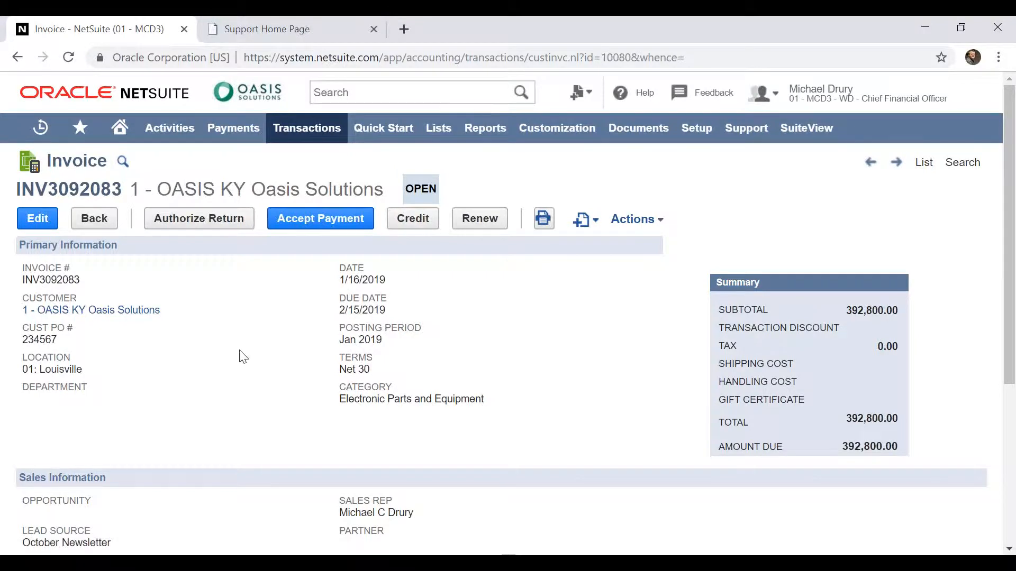
Start a new email message from the messages in the invoice's activities
scroll(239, 359, down, 5)
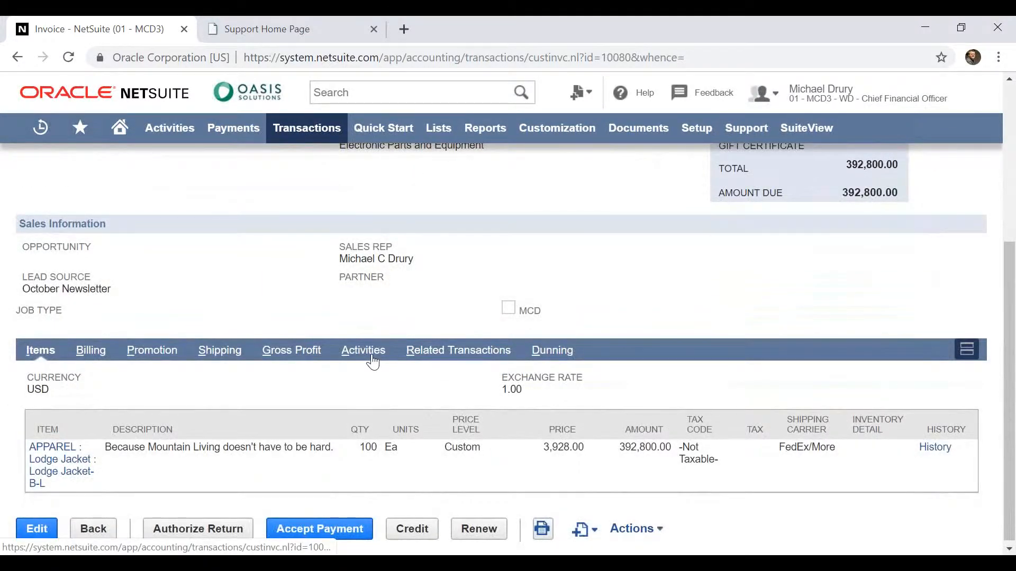
click(372, 359)
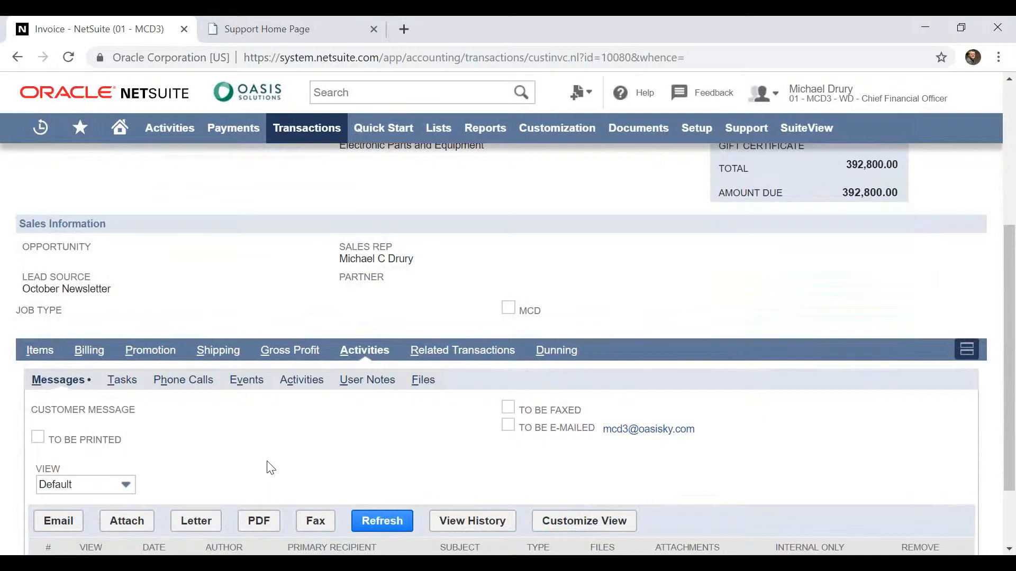
scroll(270, 466, down, 1)
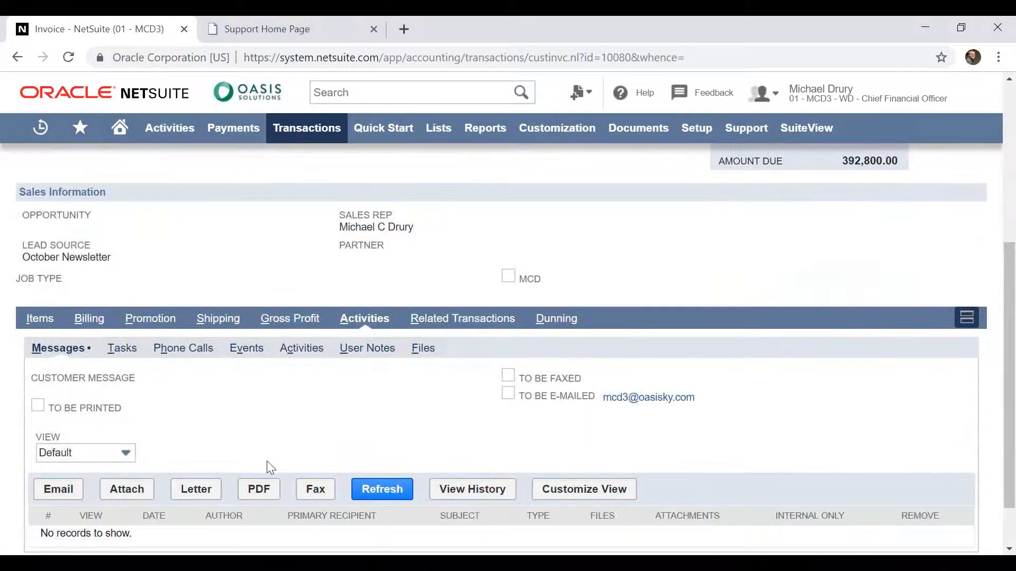
click(56, 492)
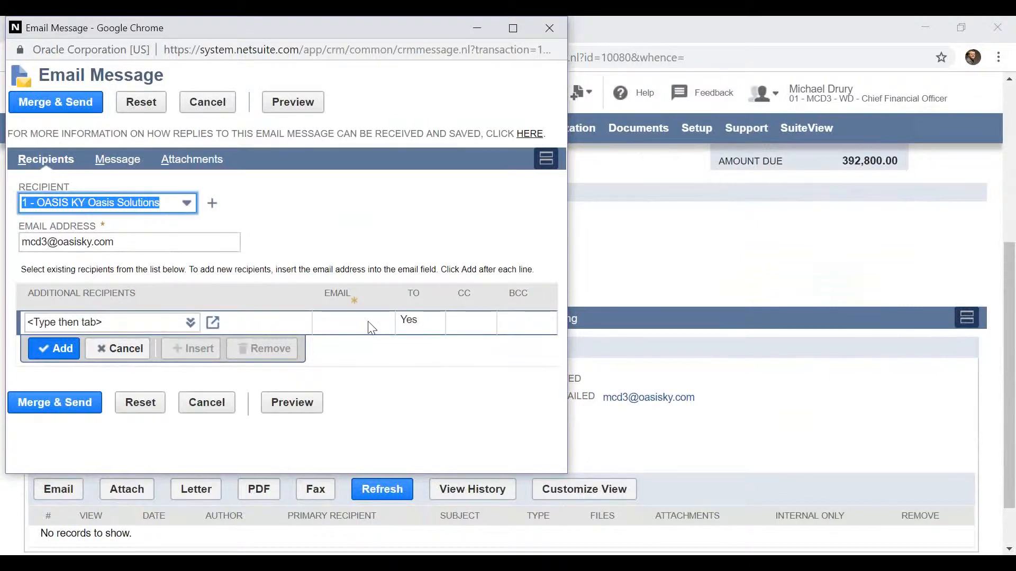
Write "Please send me y our payment." as the body of the email message
click(128, 159)
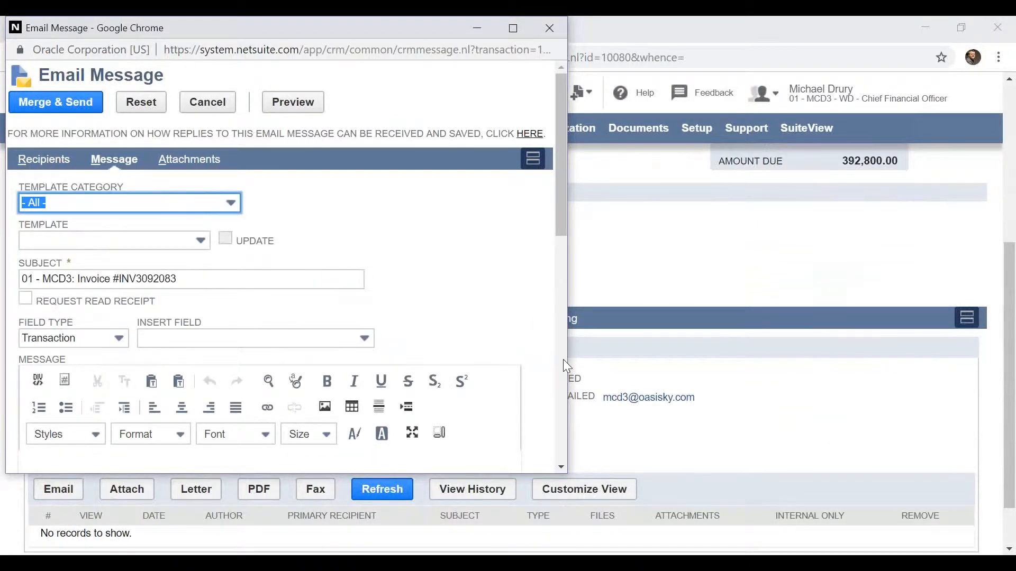
scroll(367, 319, down, 6)
text(Please sened)
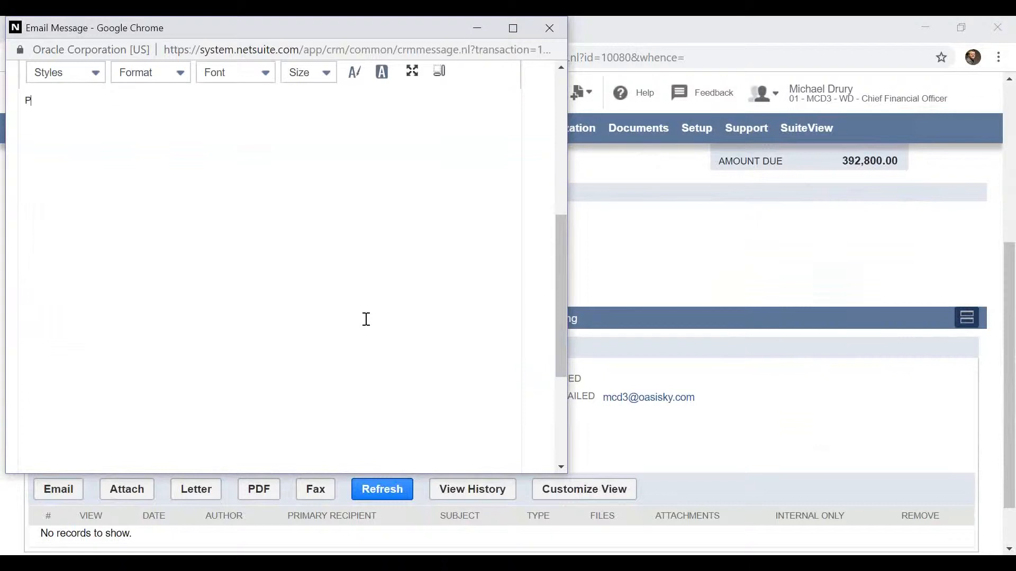
key(BackSpace)
key(BackSpace)
text(d a p)
key(BackSpace)
key(BackSpace)
key(BackSpace)
text(me y our payment.)
drag(564, 328, 566, 183)
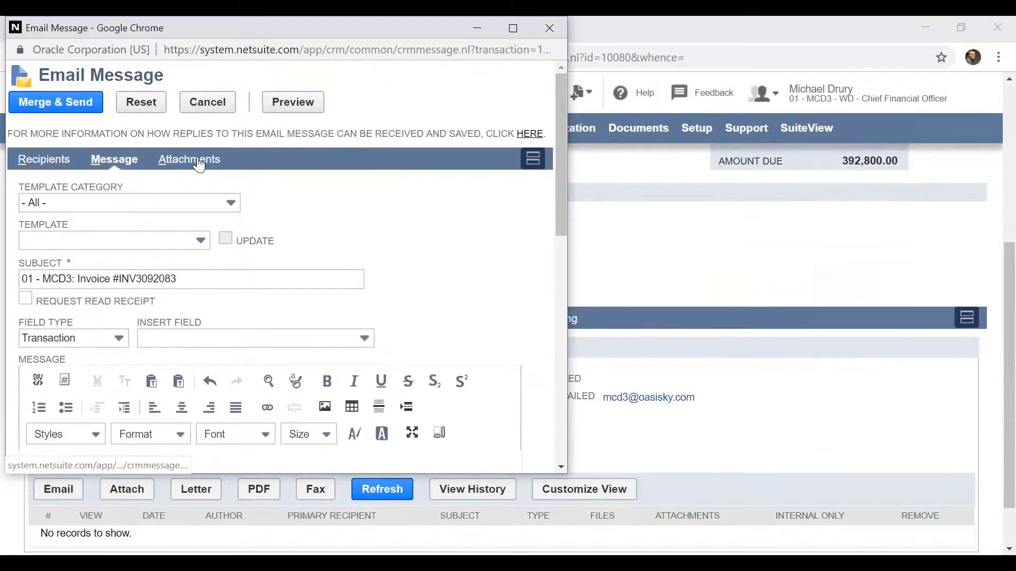
Turn off including the transaction in the email's attachments, and send the message
click(200, 165)
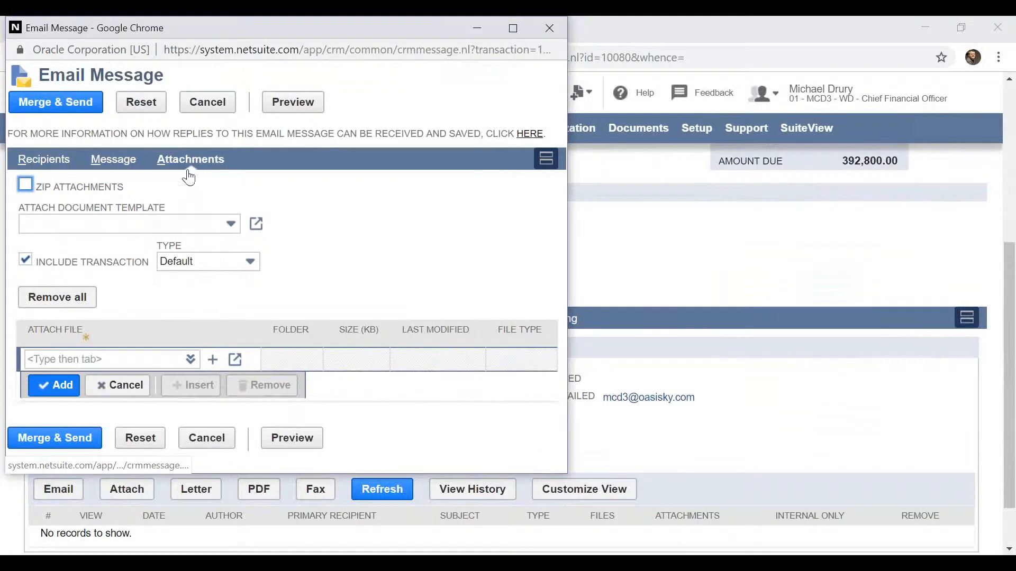
click(26, 260)
click(80, 106)
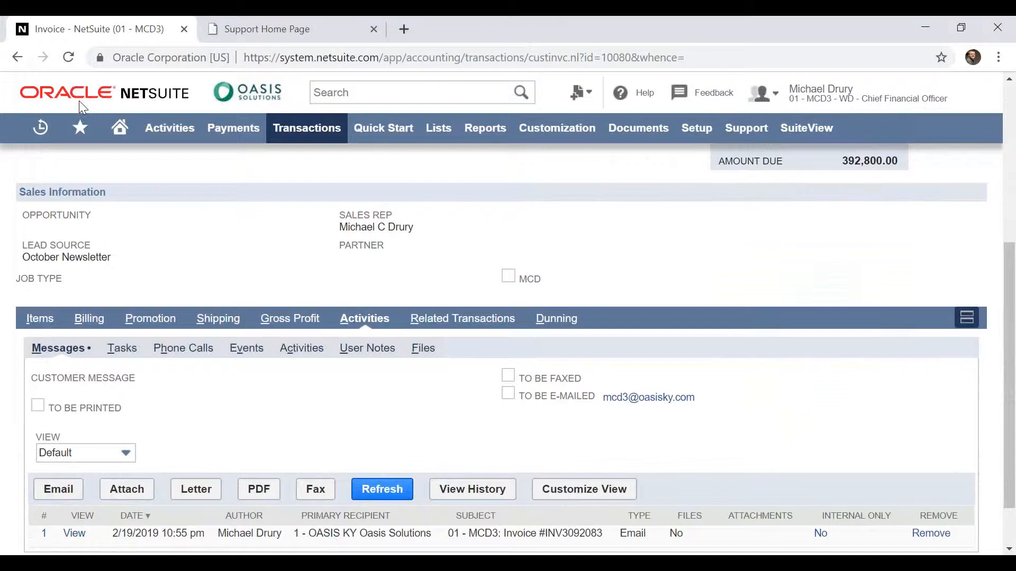
Refresh the invoice's message list, read the reply to the invoice email and close it
scroll(79, 103, down, 1)
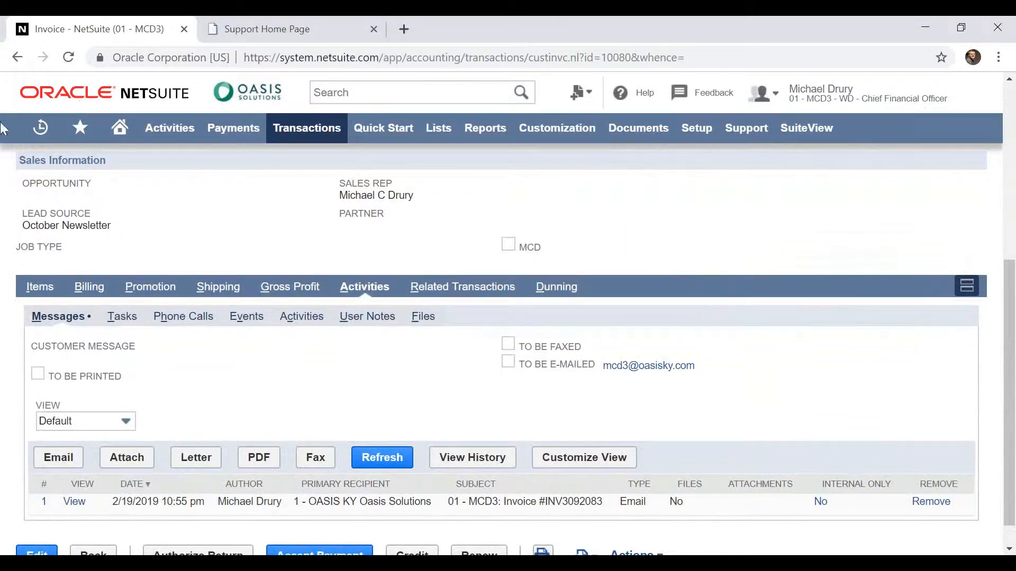
click(371, 459)
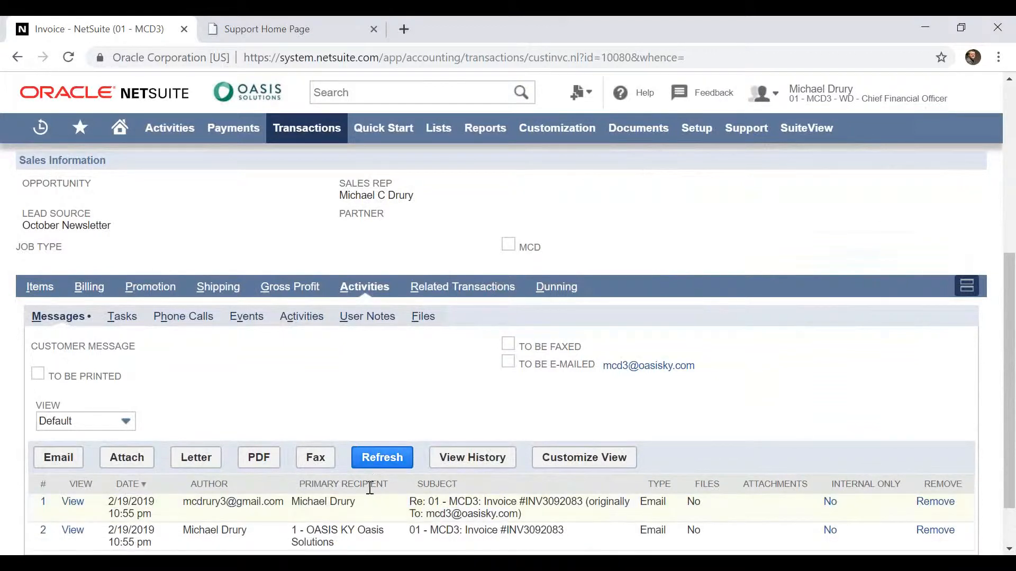
click(73, 503)
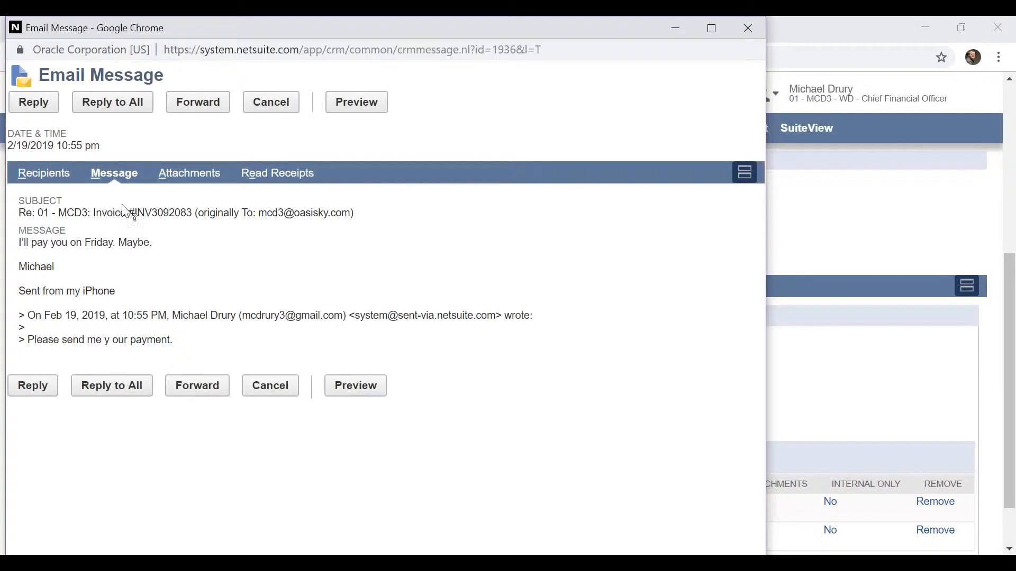
drag(16, 241, 152, 243)
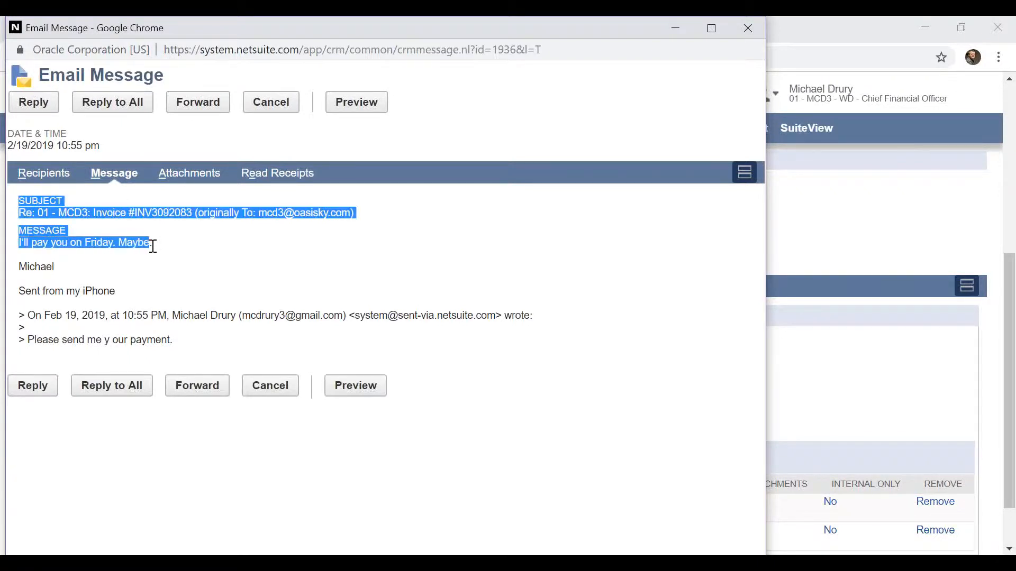
click(448, 107)
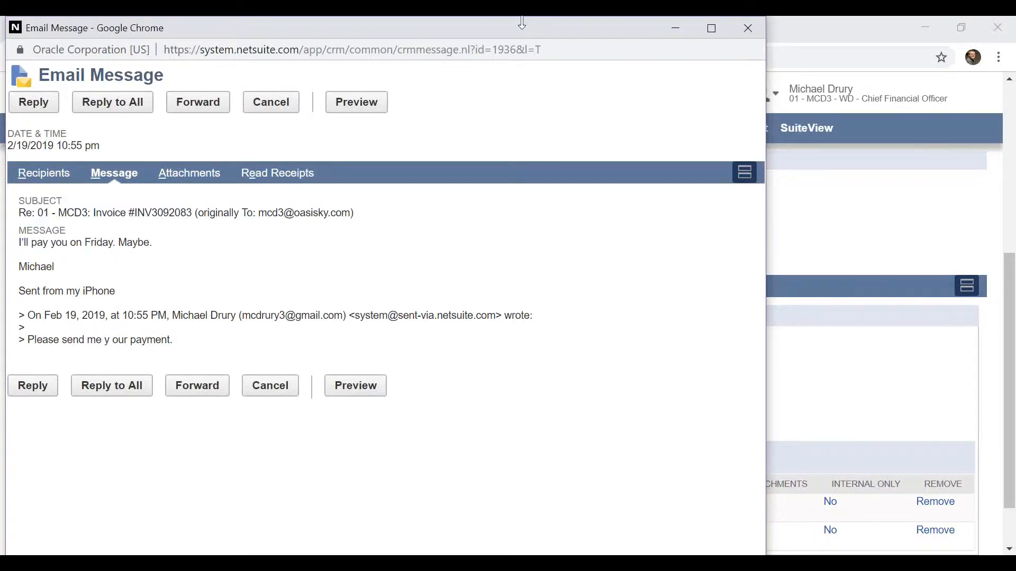
drag(542, 36, 540, 55)
drag(605, 46, 605, 87)
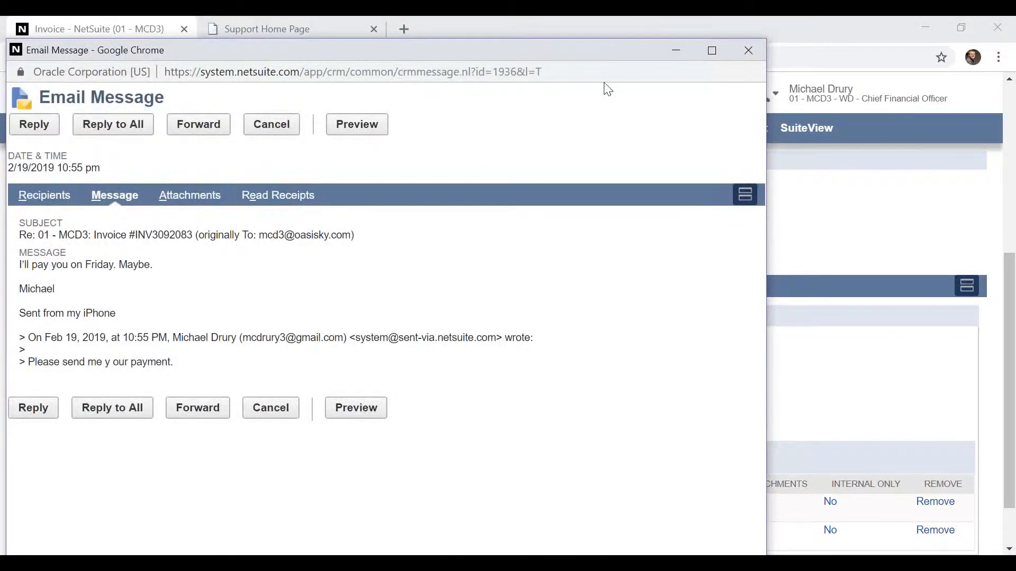
click(748, 88)
mouse_move(750, 95)
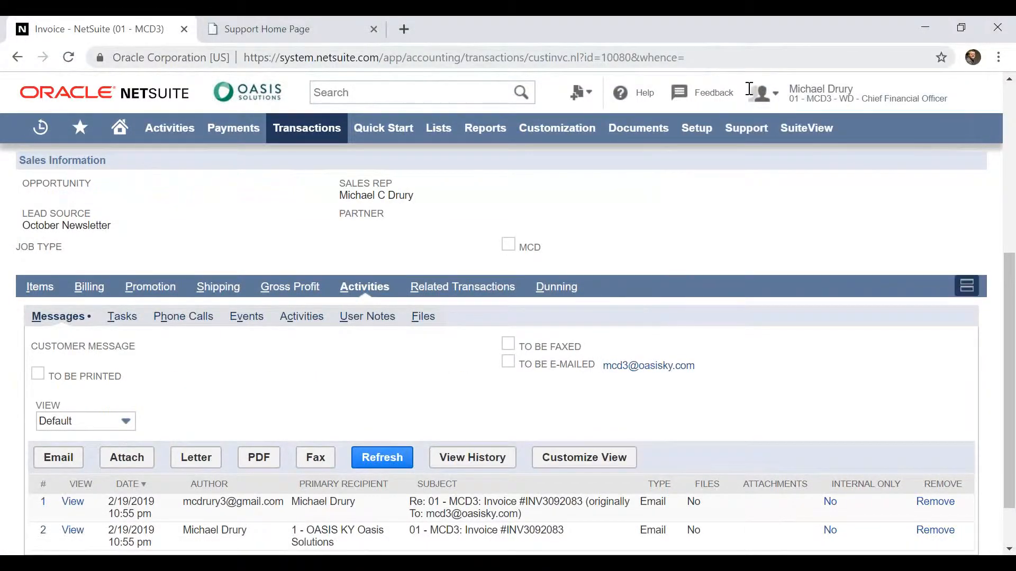
Return to the home dashboard, look over its portlets and open the task due today from the reminders
click(121, 129)
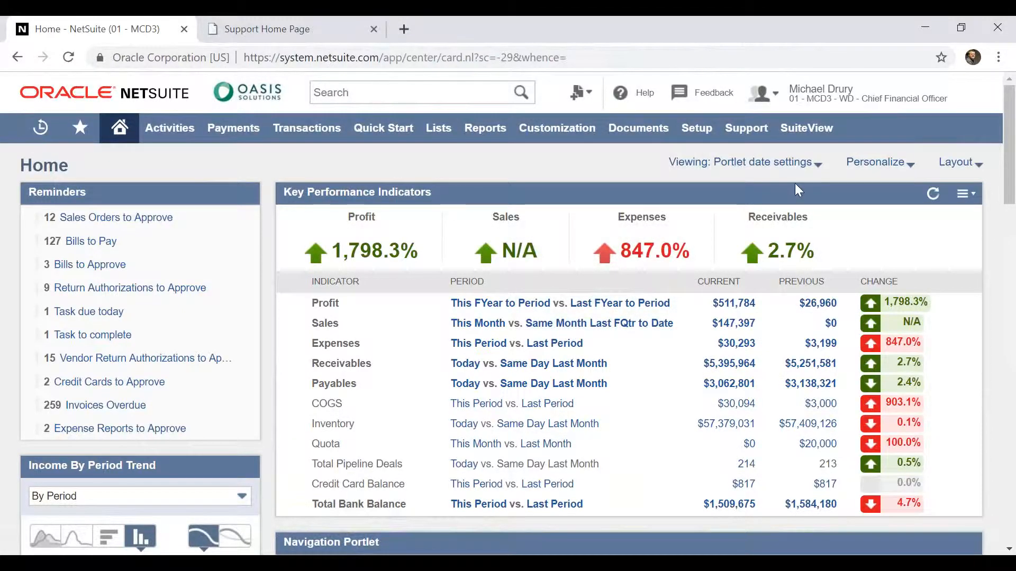
drag(1012, 162, 1012, 268)
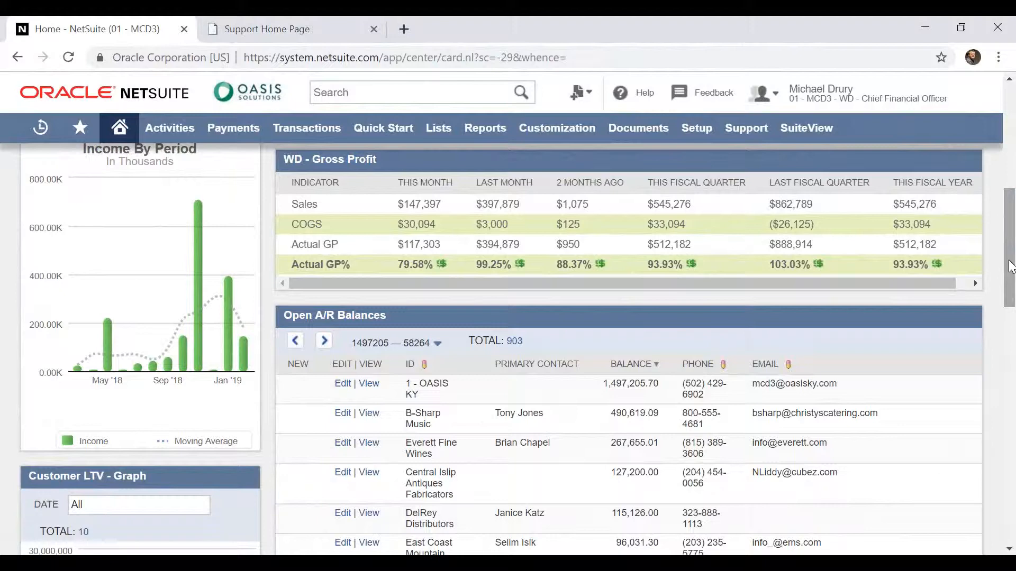
drag(1011, 267, 1012, 148)
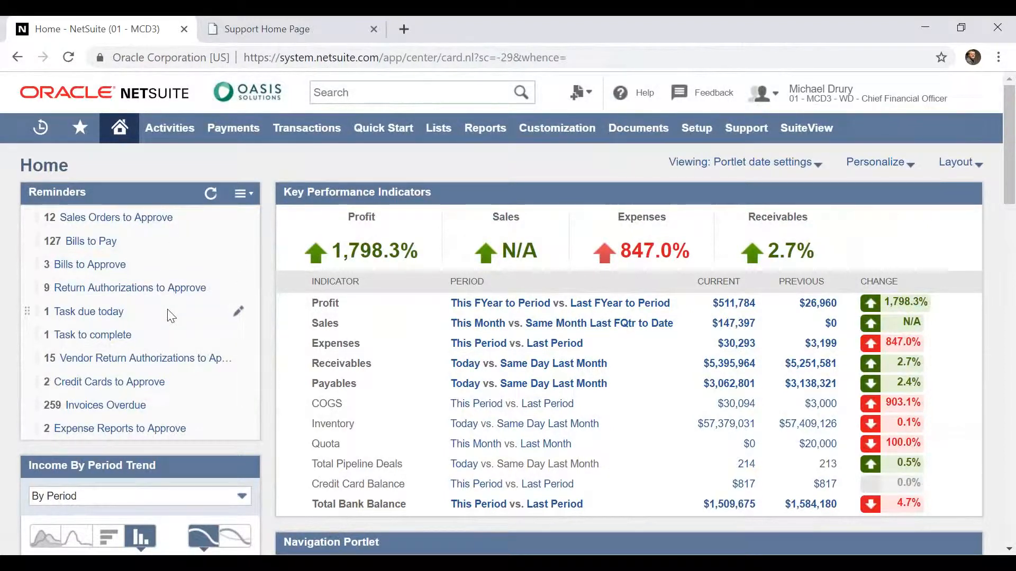
click(102, 313)
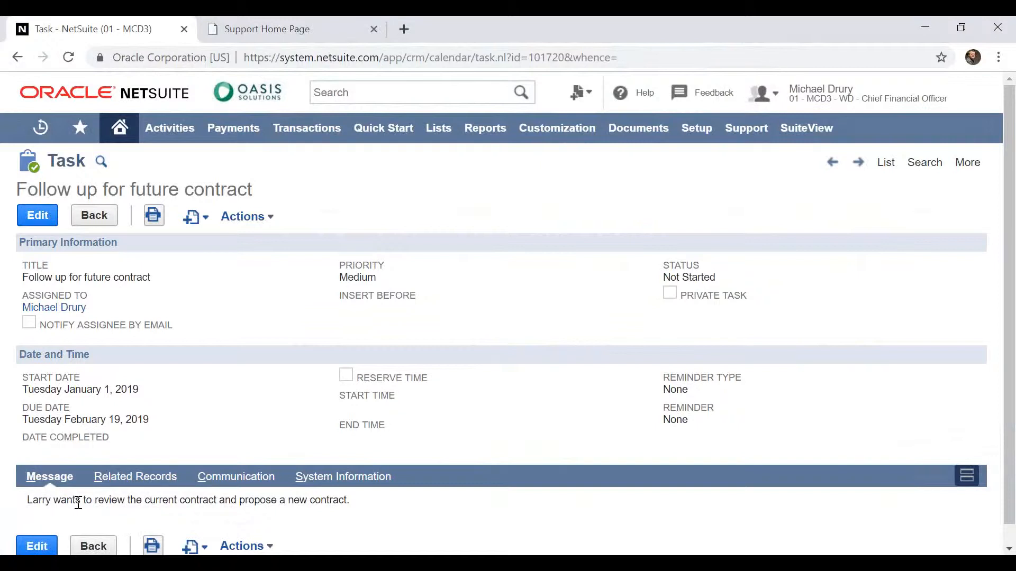
Open the "Follow up for future contract" task for editing and show its related company and contact records
click(34, 218)
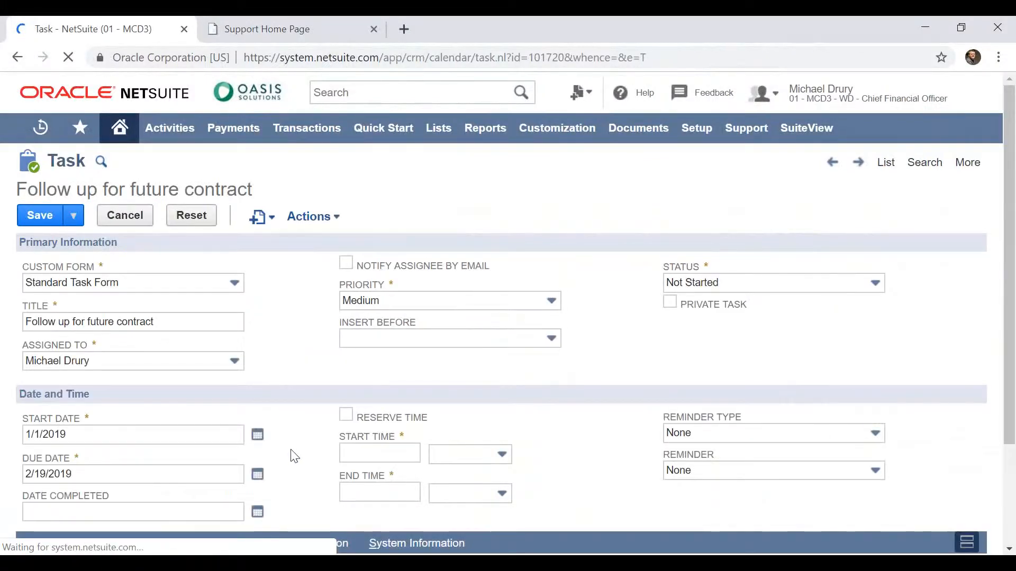
scroll(295, 457, down, 1)
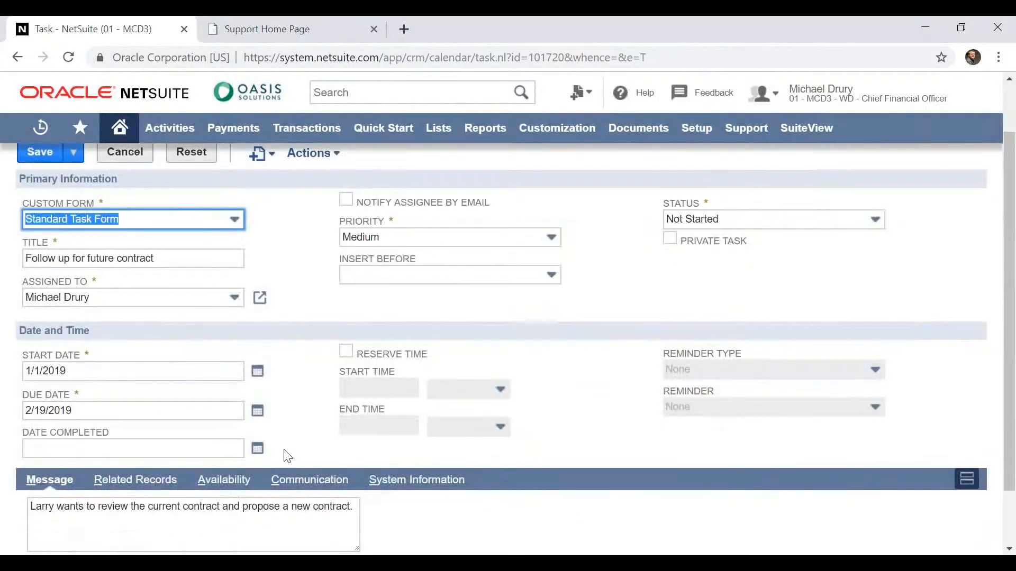
click(147, 485)
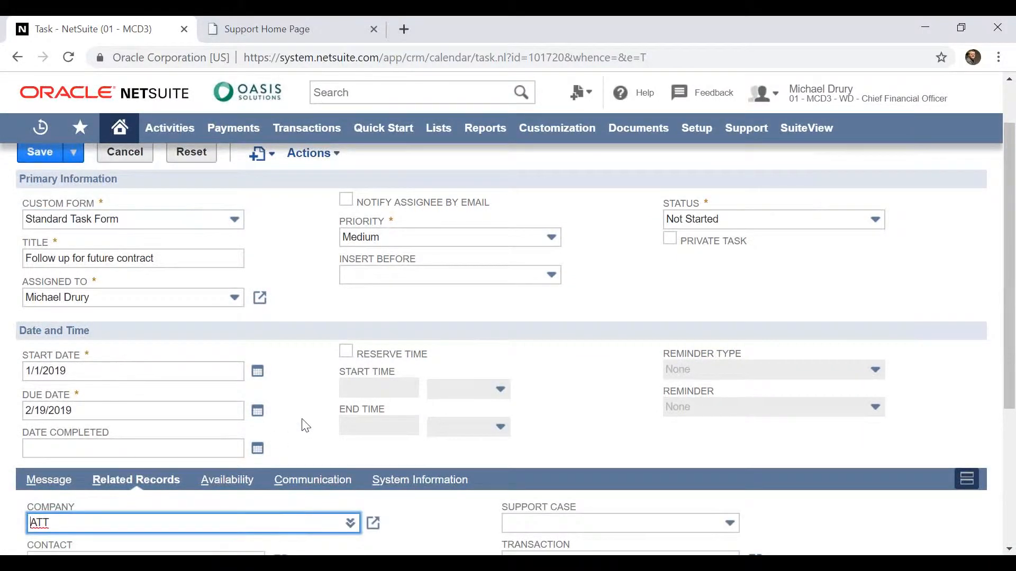
scroll(306, 425, down, 3)
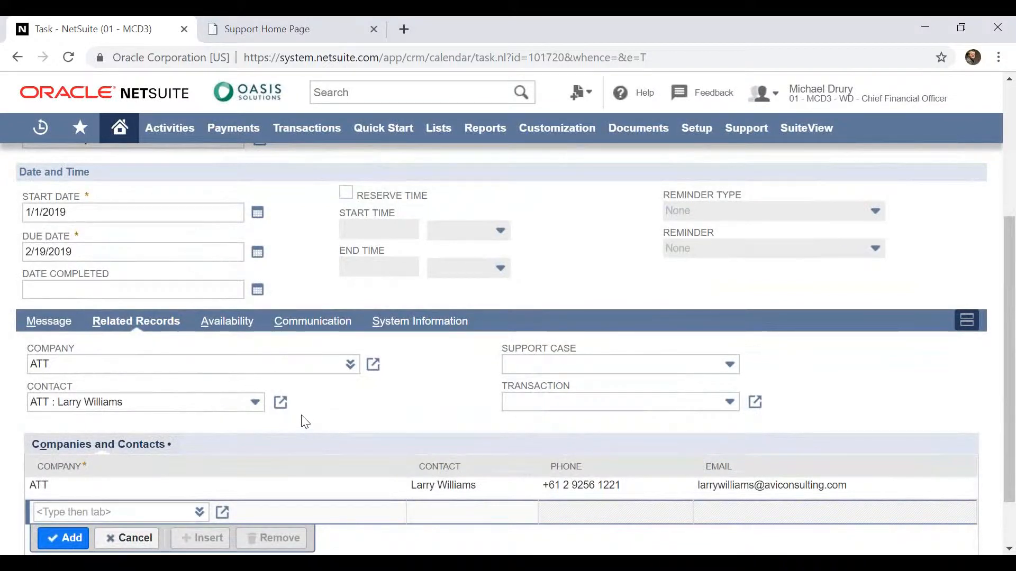
Set the task's date completed to 2/19/2019
click(258, 291)
click(170, 401)
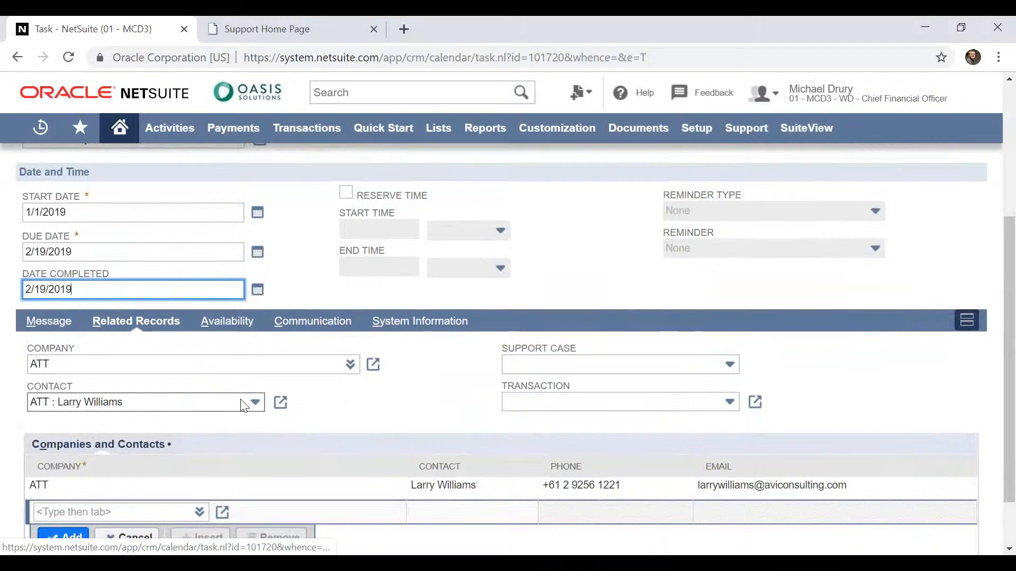
click(375, 411)
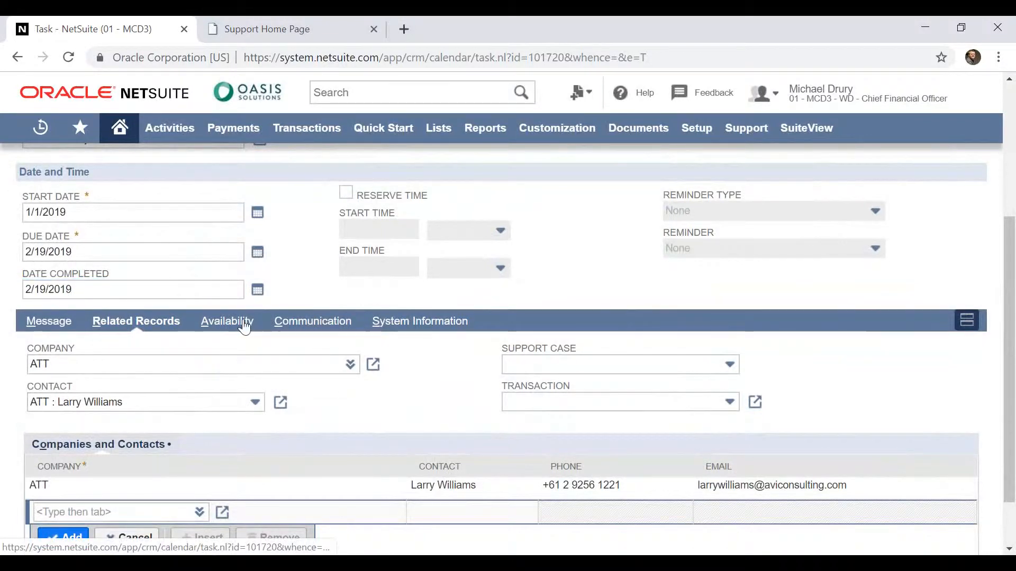
Check the task's communication files and user notes, and save the task
click(315, 324)
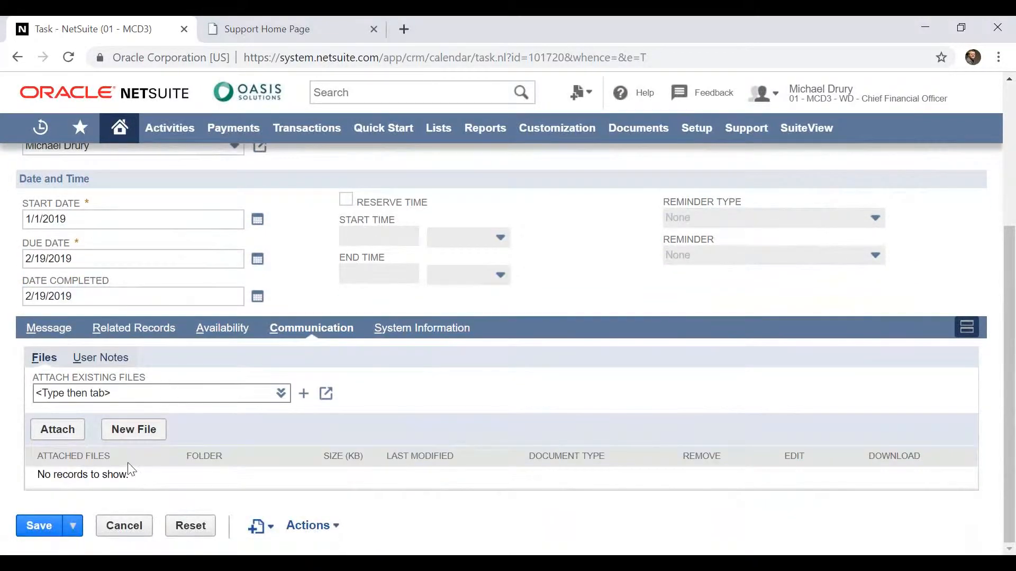
click(101, 359)
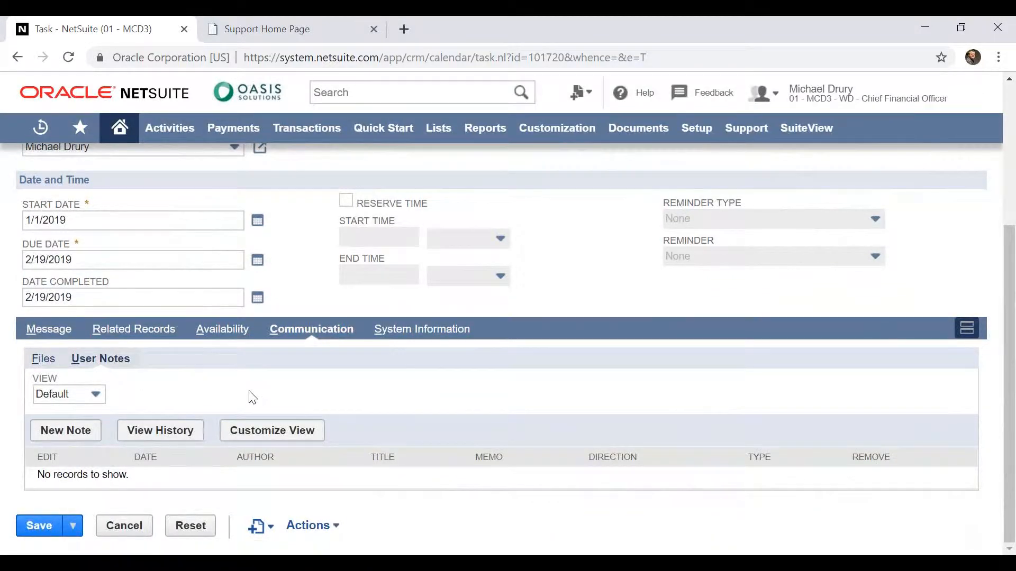
click(32, 527)
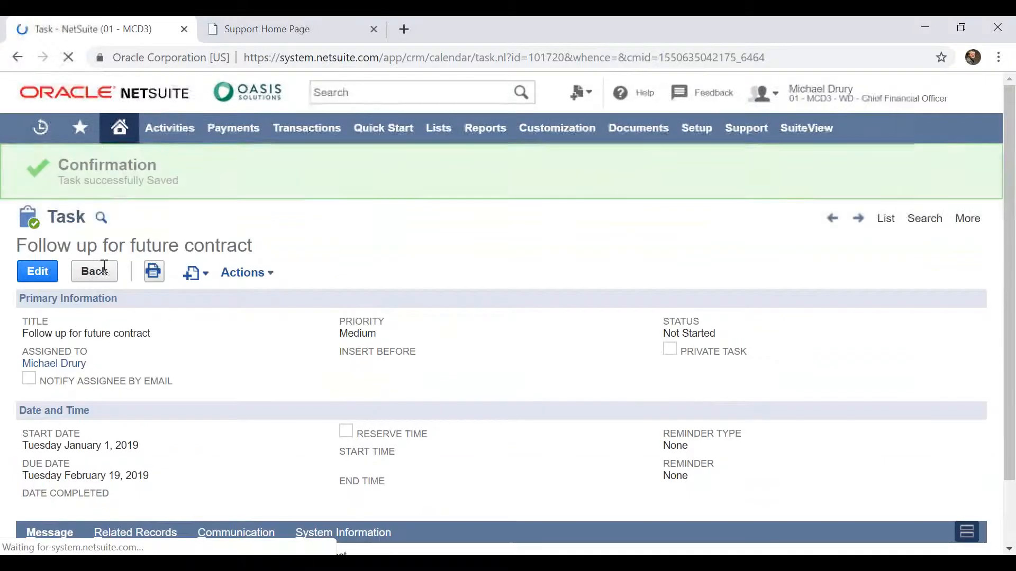
Open the sales orders to approve from the home dashboard's reminders and look through the list
click(127, 138)
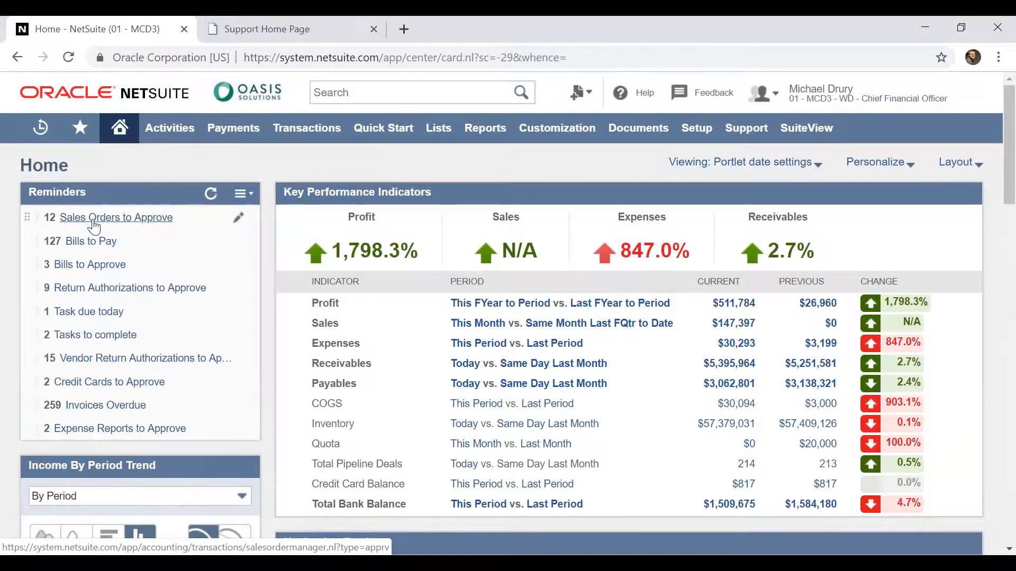
click(94, 223)
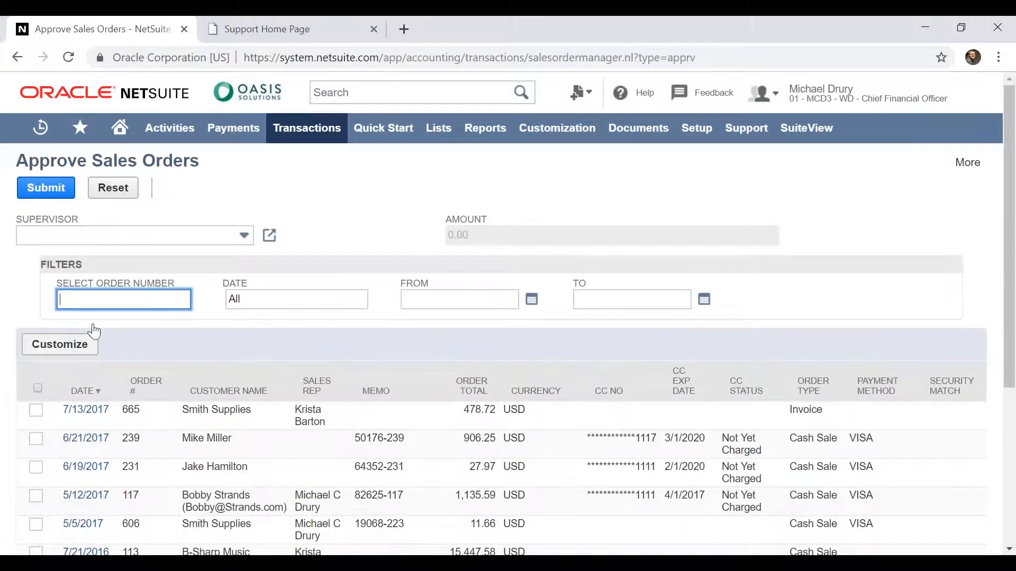
click(10, 427)
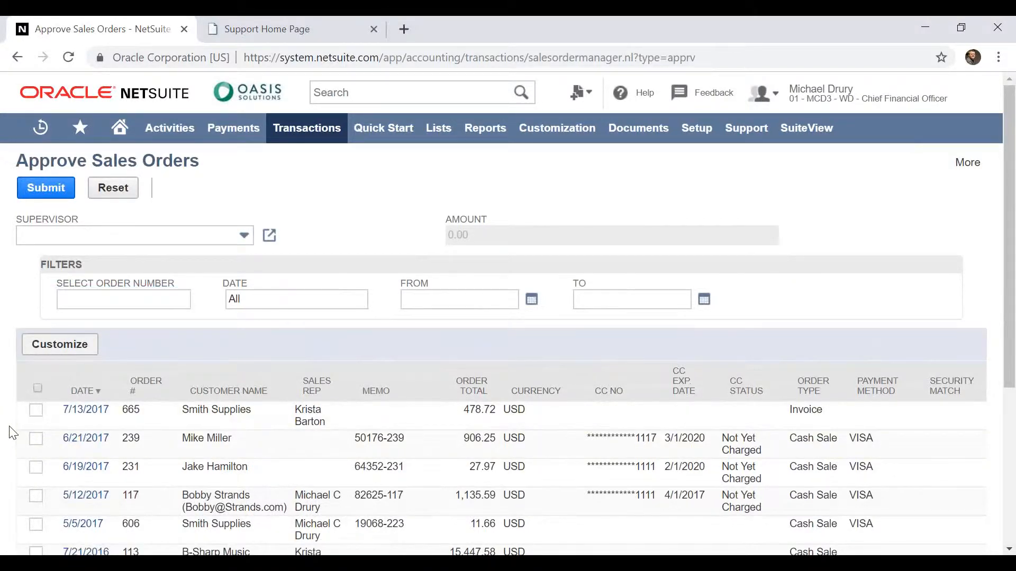
scroll(11, 432, down, 5)
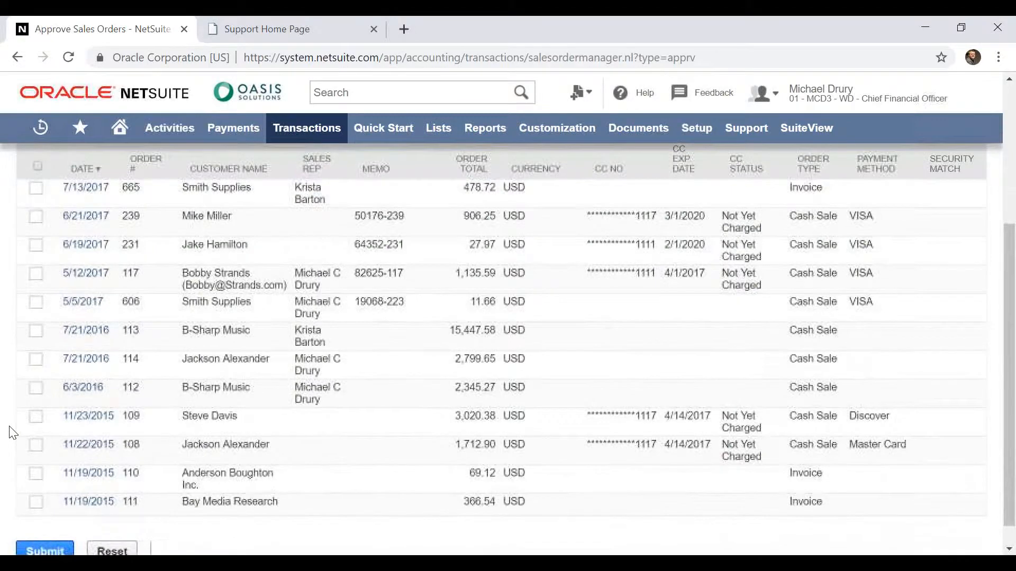
scroll(12, 433, down, 1)
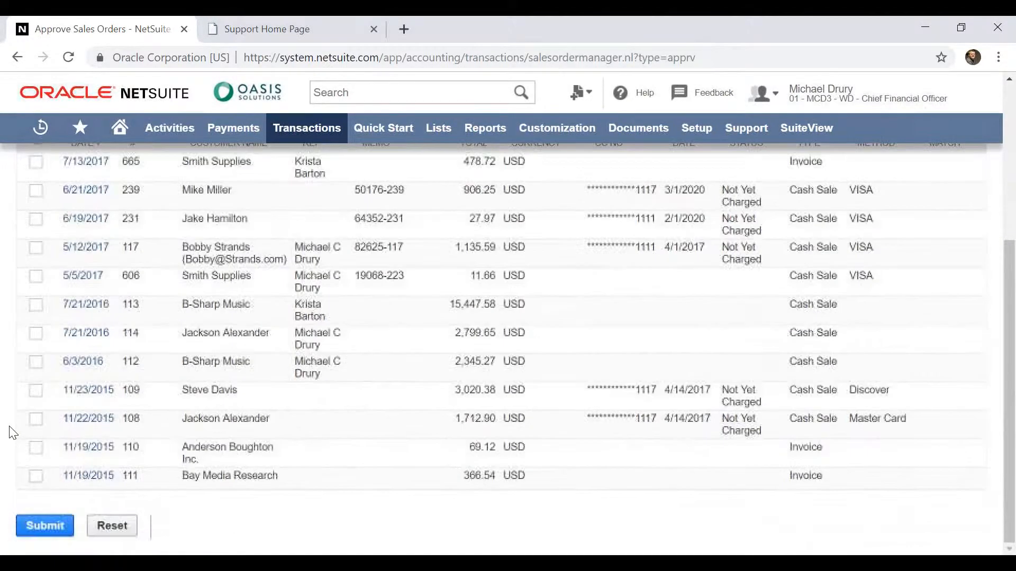
scroll(12, 433, up, 6)
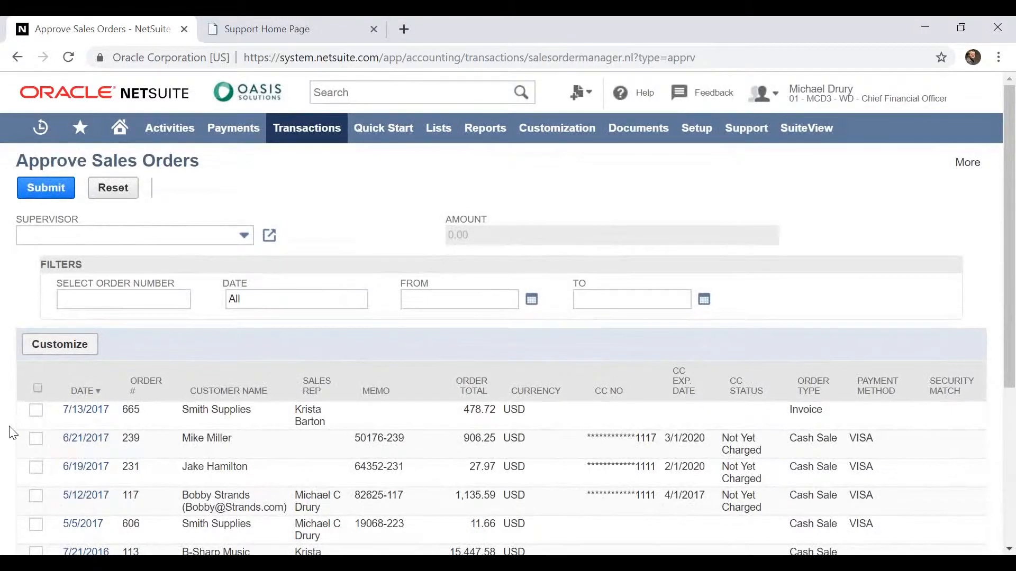
Return to the home dashboard and view the Profit indicator's trend graph quarterly and by period, closing it when finished
click(118, 130)
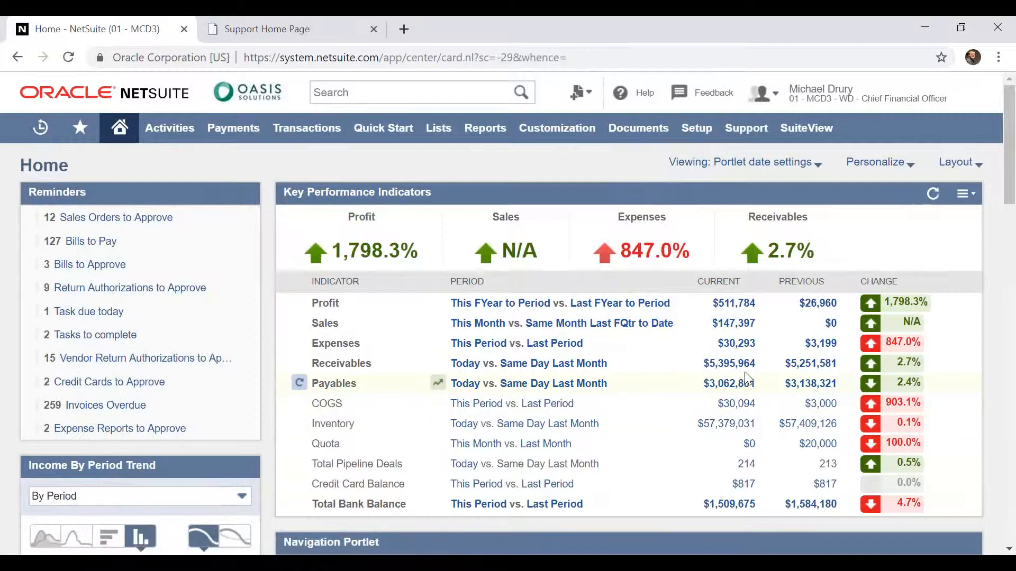
click(439, 303)
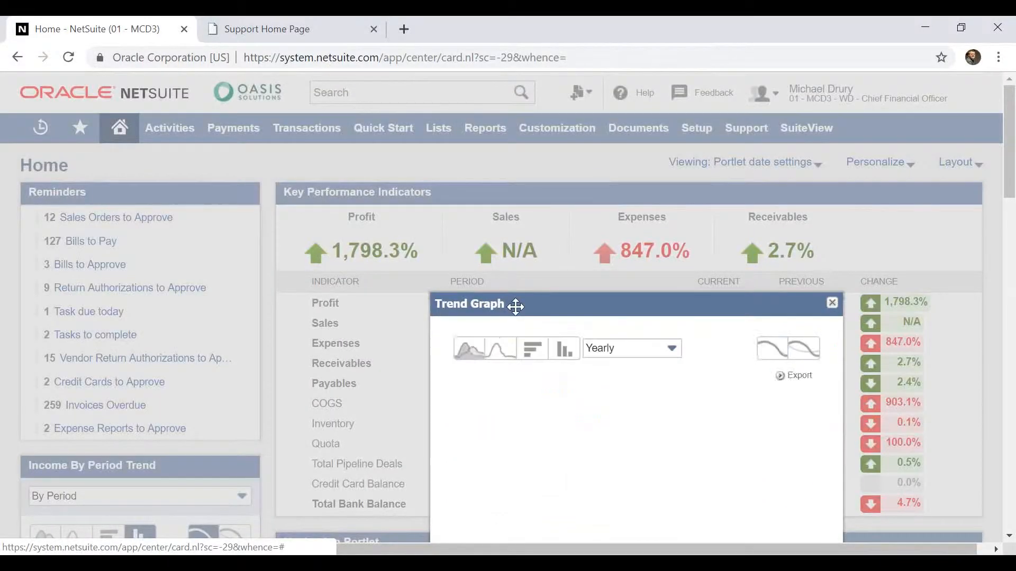
drag(517, 304, 519, 142)
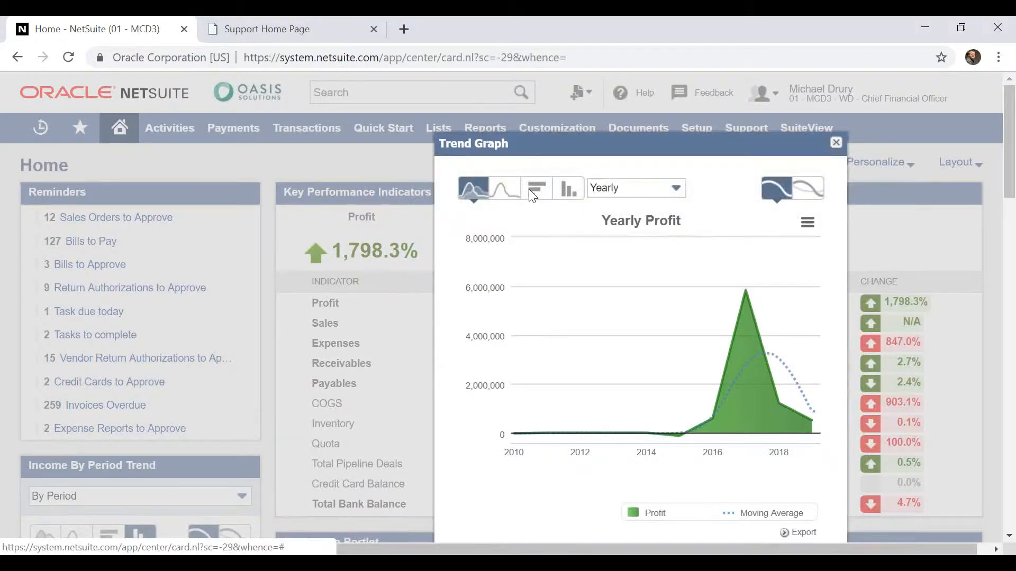
click(616, 189)
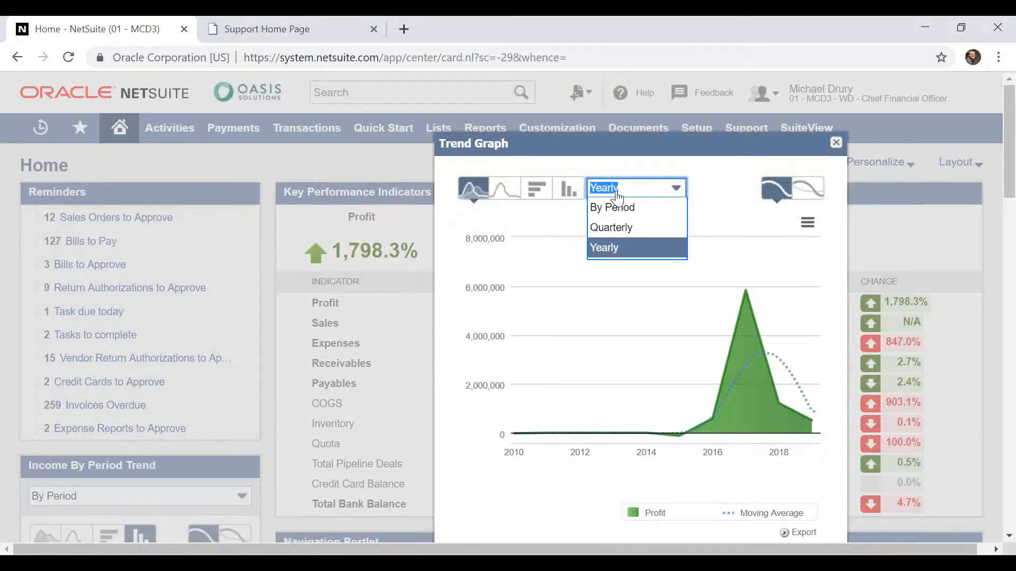
click(617, 227)
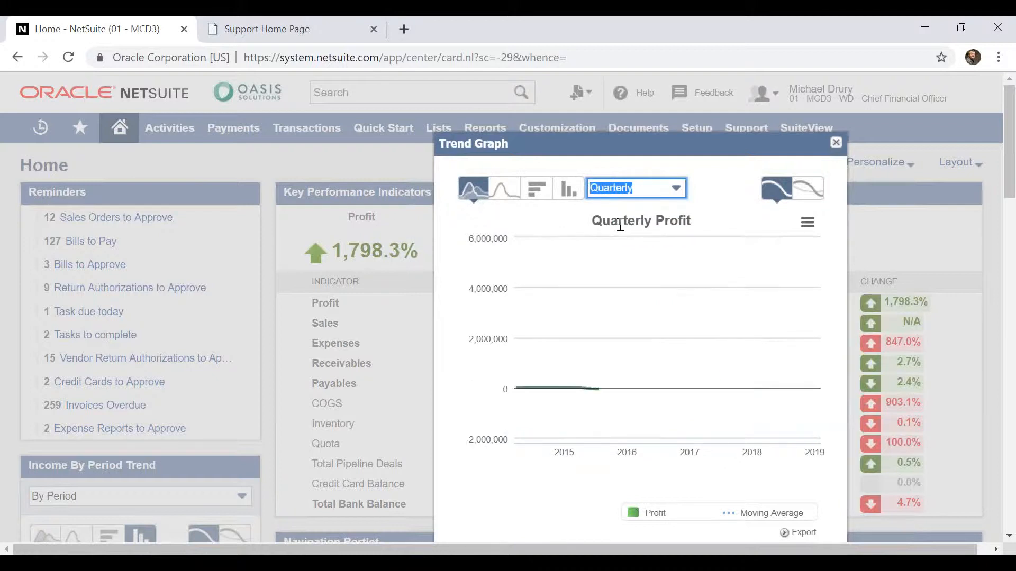
click(640, 193)
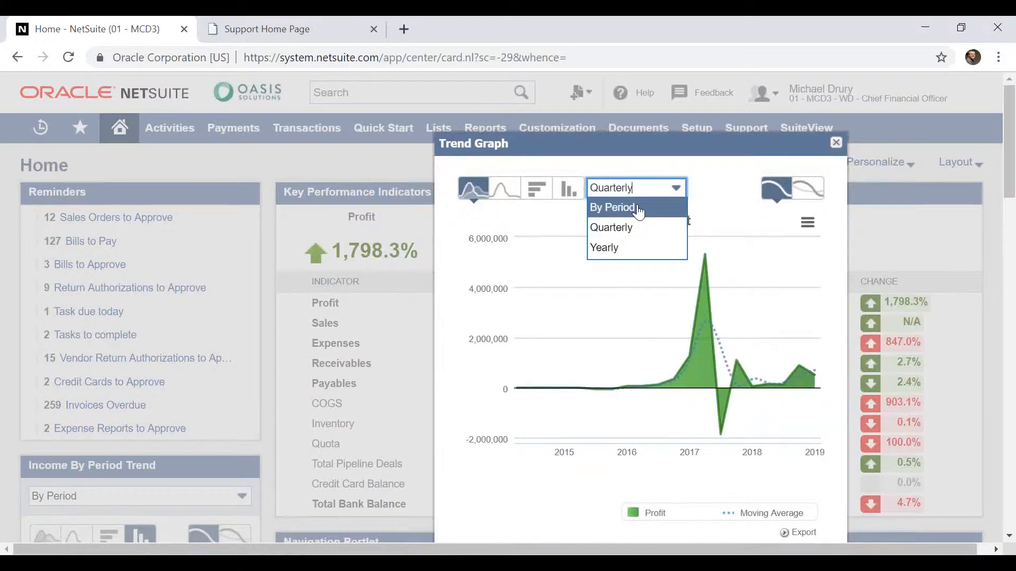
click(640, 209)
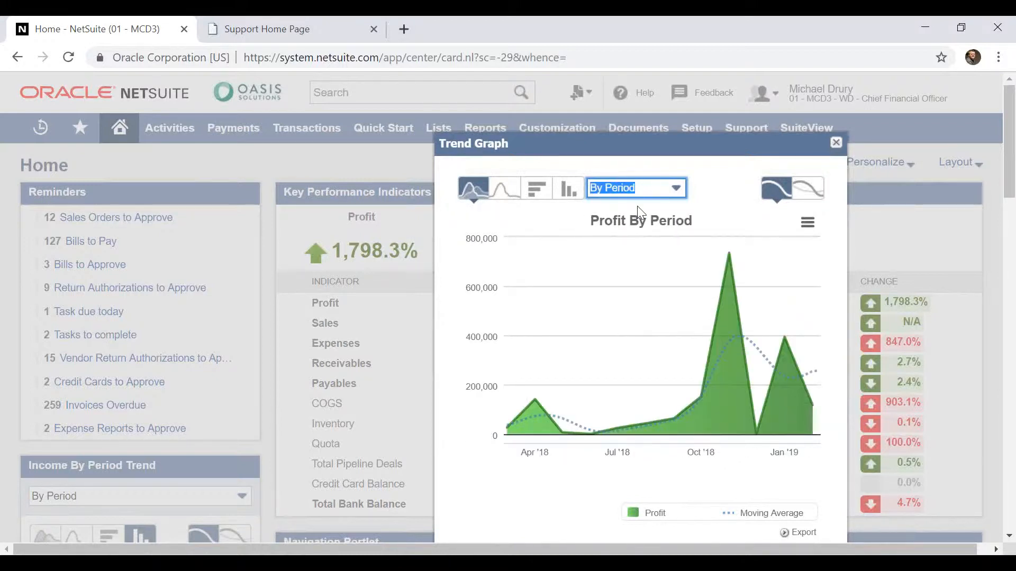
click(836, 143)
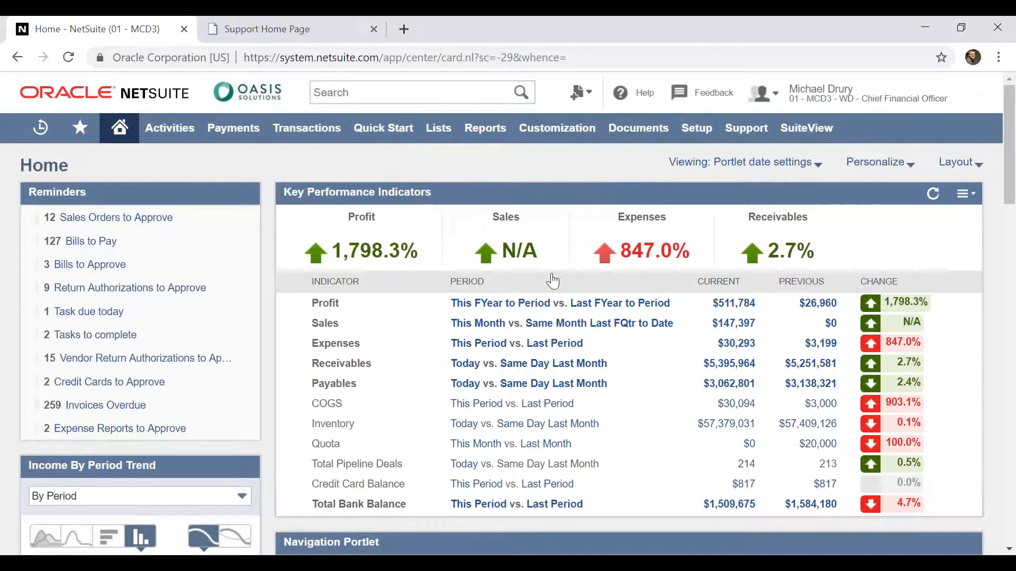
Examine the monthly trend graph of the Sales indicator and close it
click(439, 322)
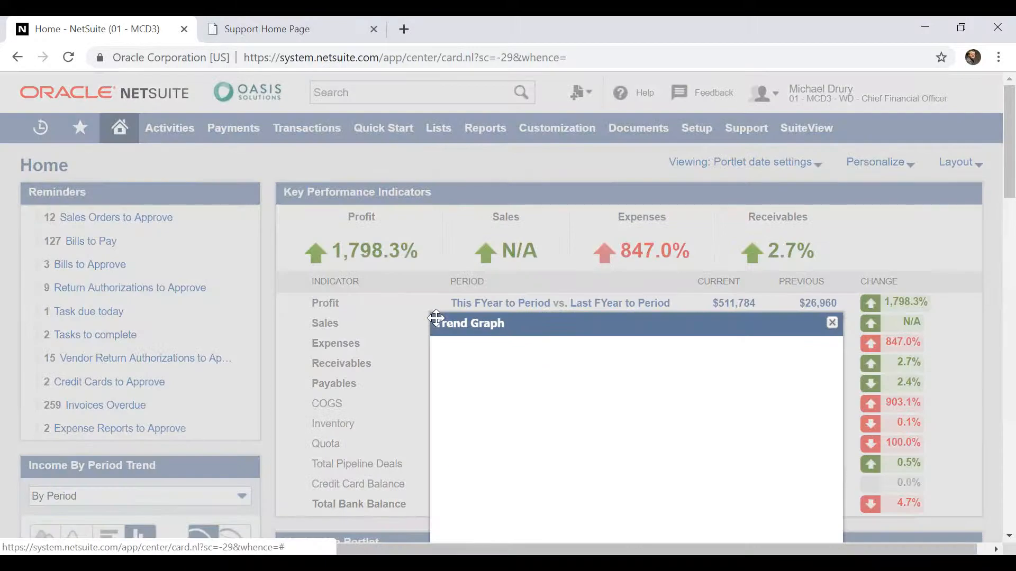
drag(506, 319, 510, 118)
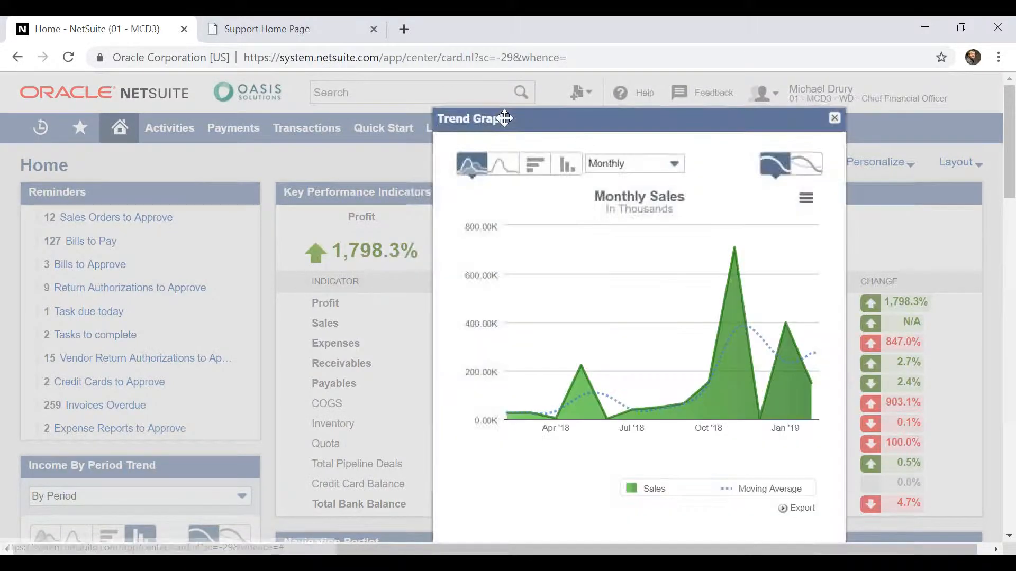
mouse_move(559, 414)
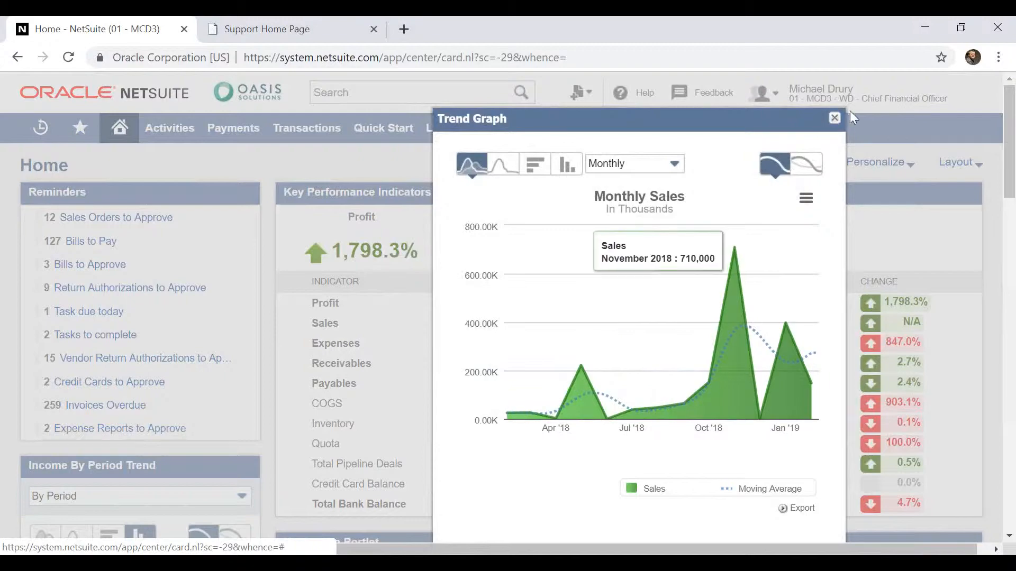
click(835, 120)
Show the new-record actions for the first customer in Open A/R Balances, and look over the Vendor Balances Overview
scroll(835, 123, down, 5)
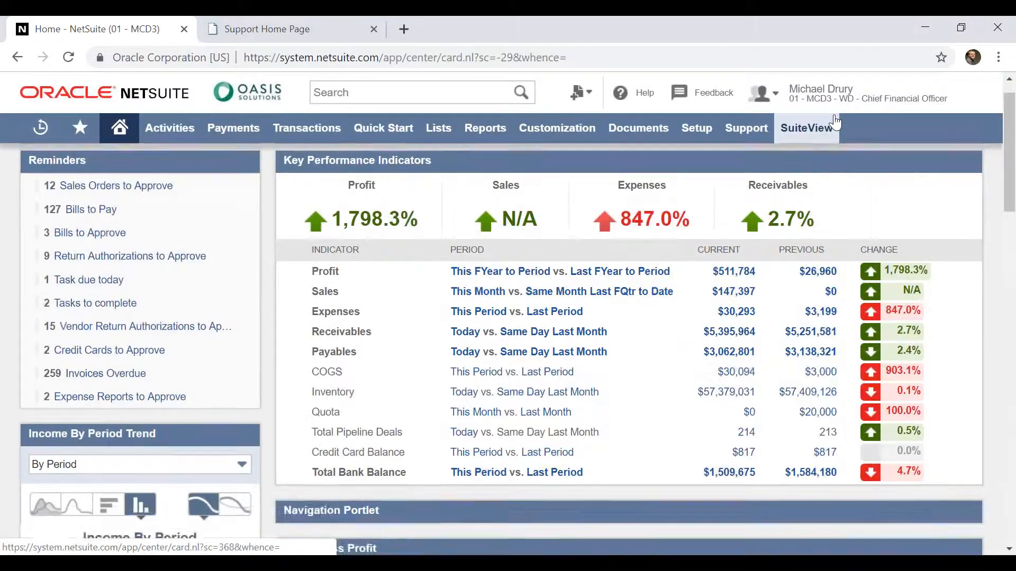
scroll(834, 123, down, 4)
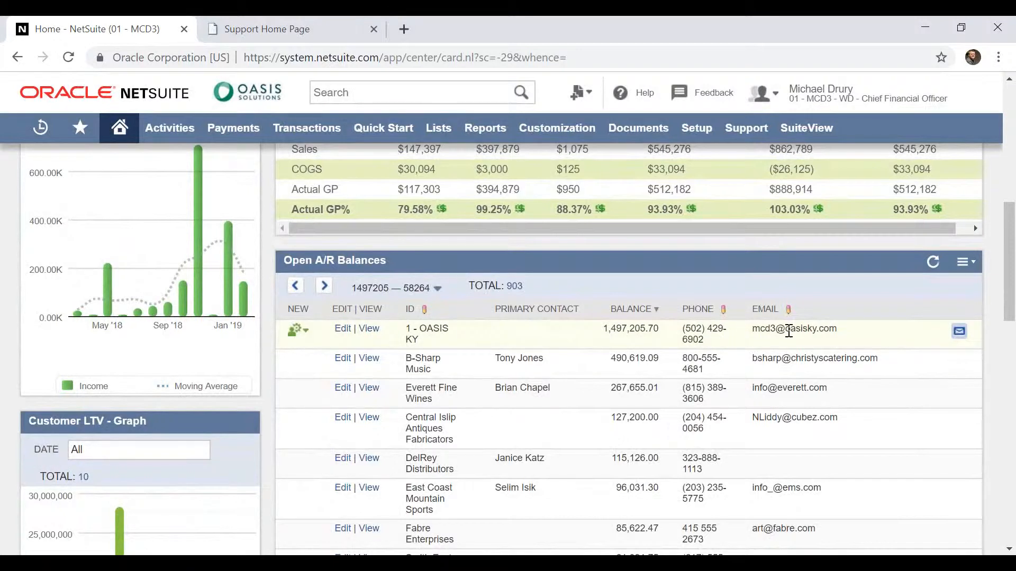
click(306, 332)
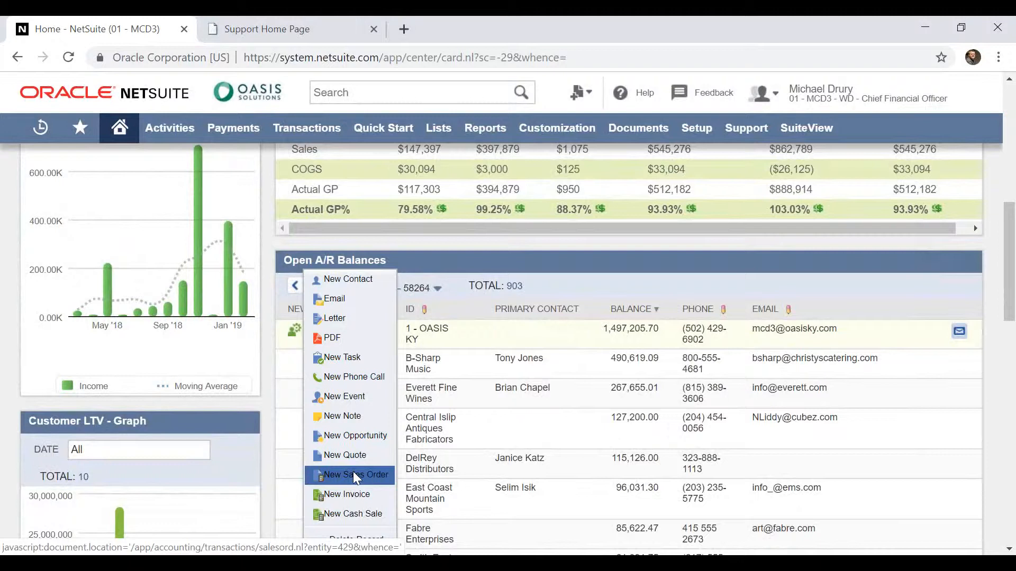
scroll(354, 472, down, 4)
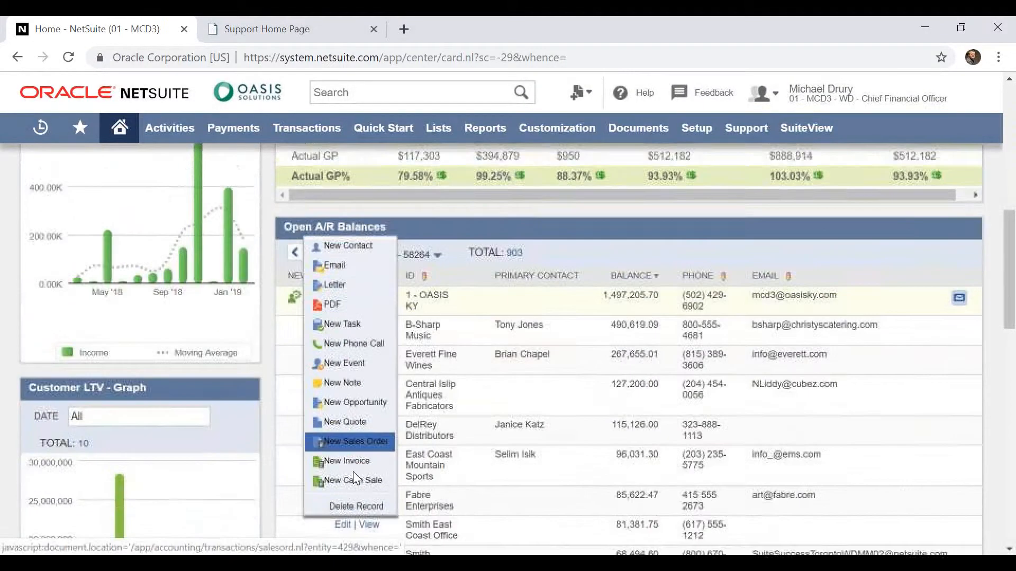
scroll(353, 472, down, 5)
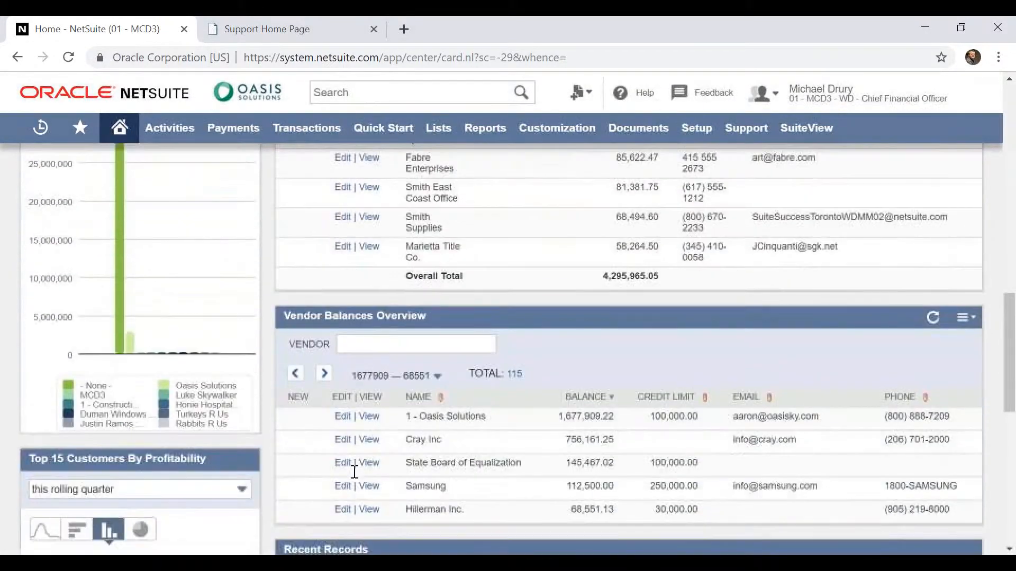
Look over the Recent Records portlet and the list of all recent records, including the ATT vendor entry
scroll(354, 477, down, 1)
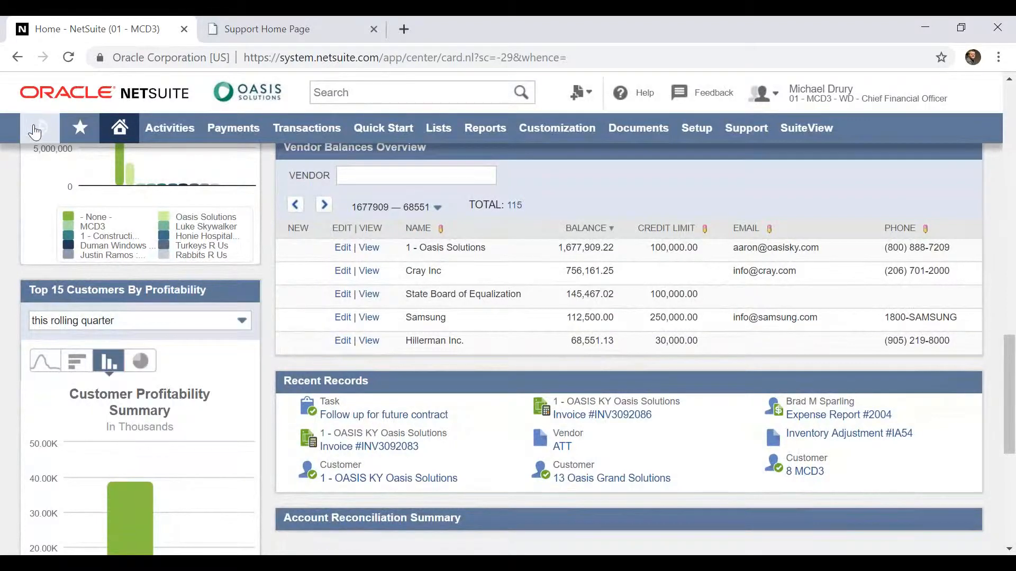
mouse_move(37, 133)
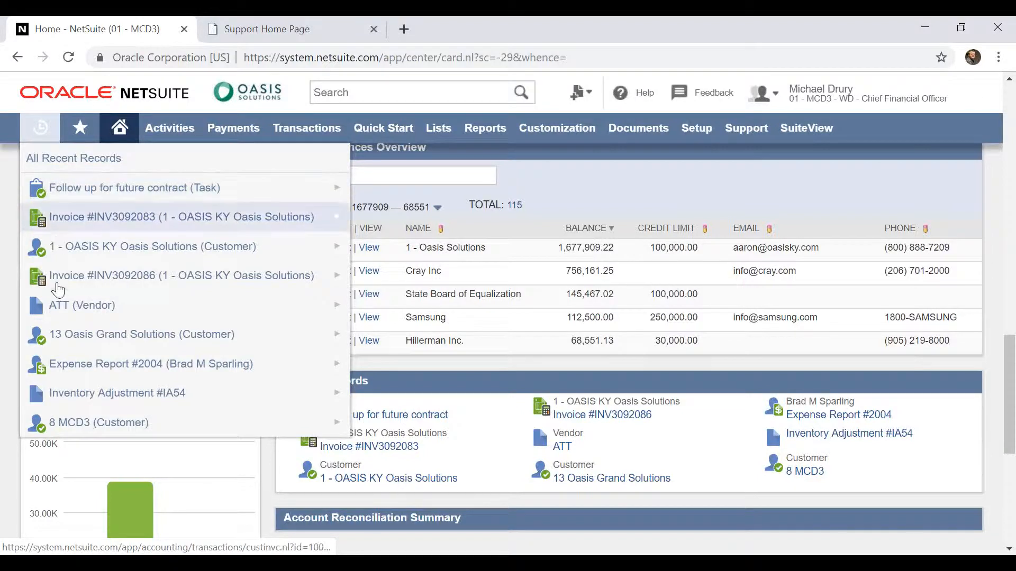
mouse_move(59, 316)
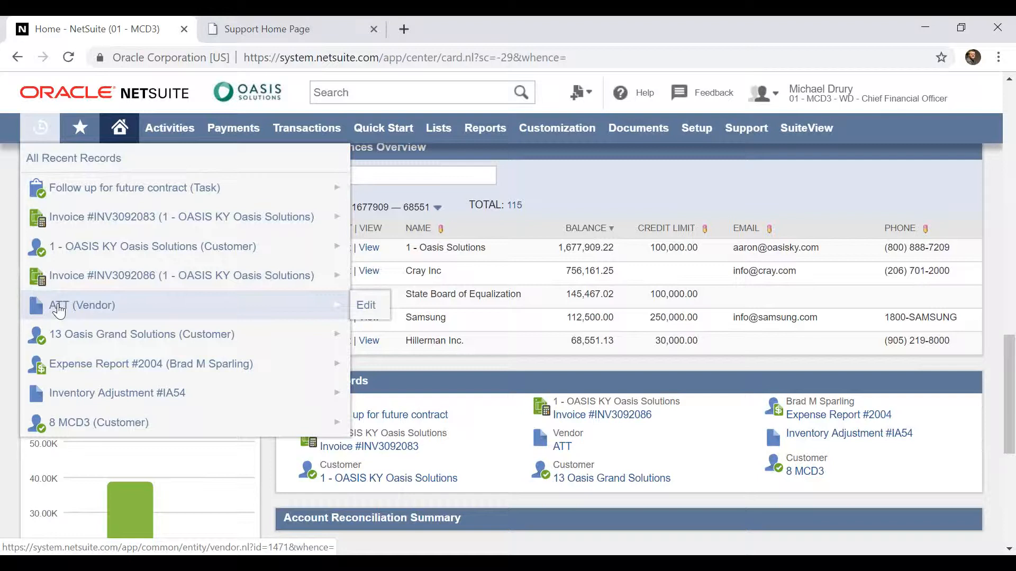
Open the Income Statement financial report and refresh it with its columns broken down by Location
mouse_move(494, 136)
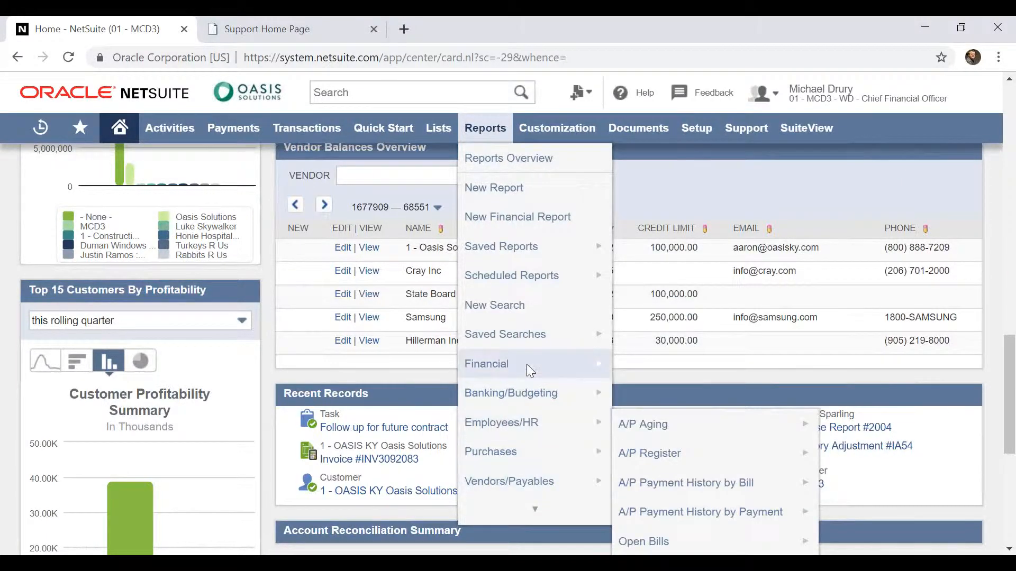
mouse_move(530, 370)
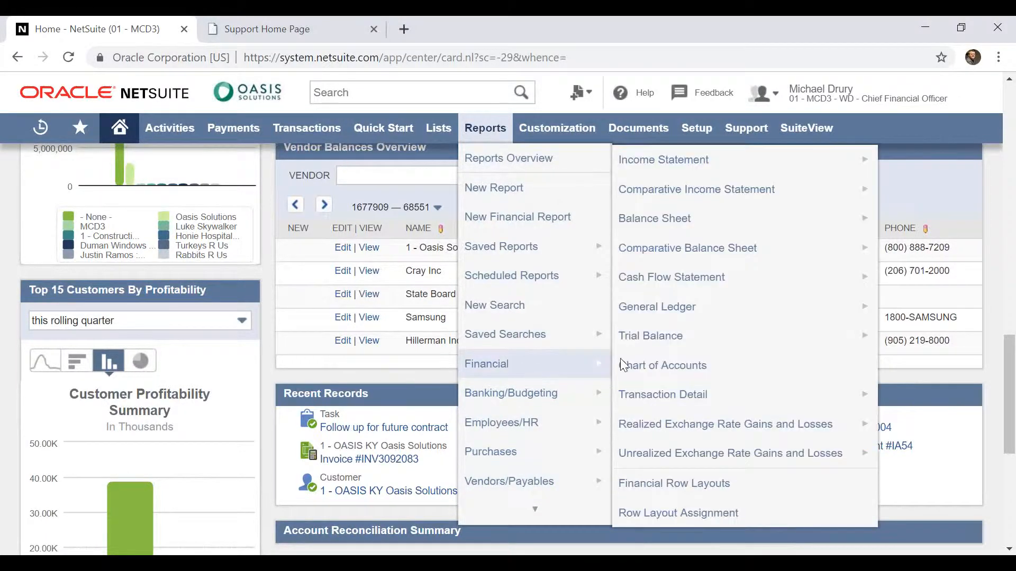
click(719, 172)
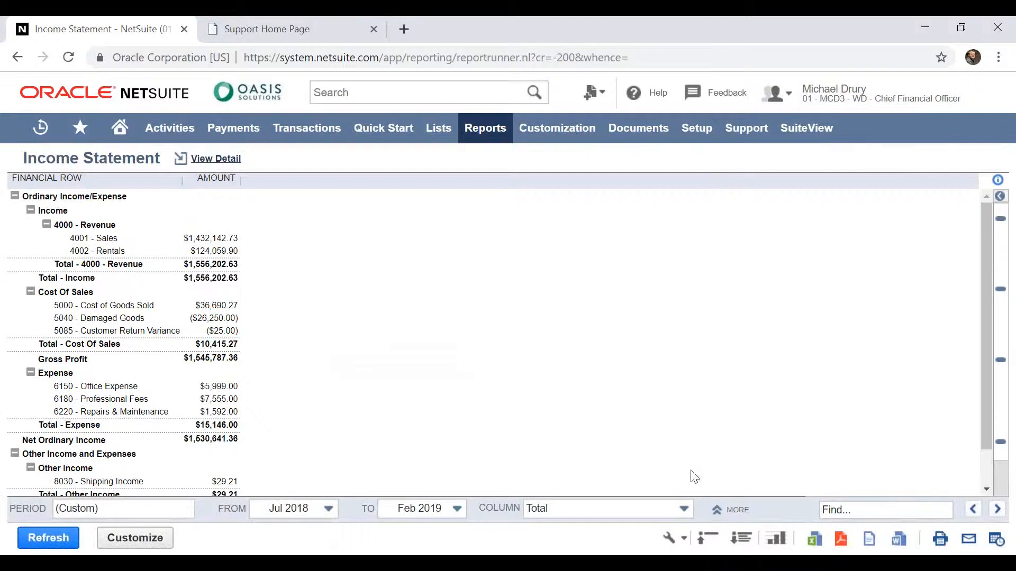
click(686, 513)
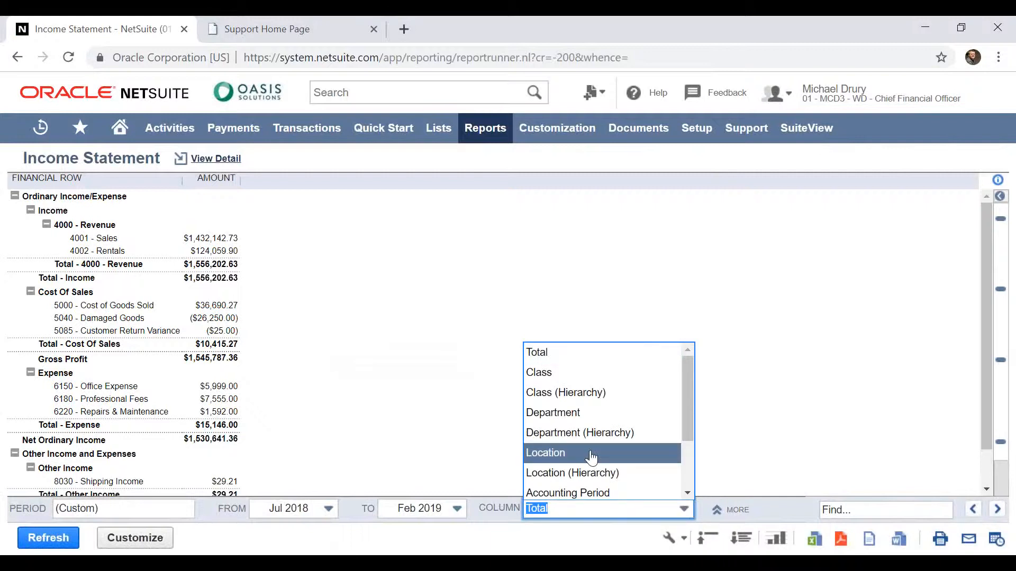
click(592, 458)
click(48, 540)
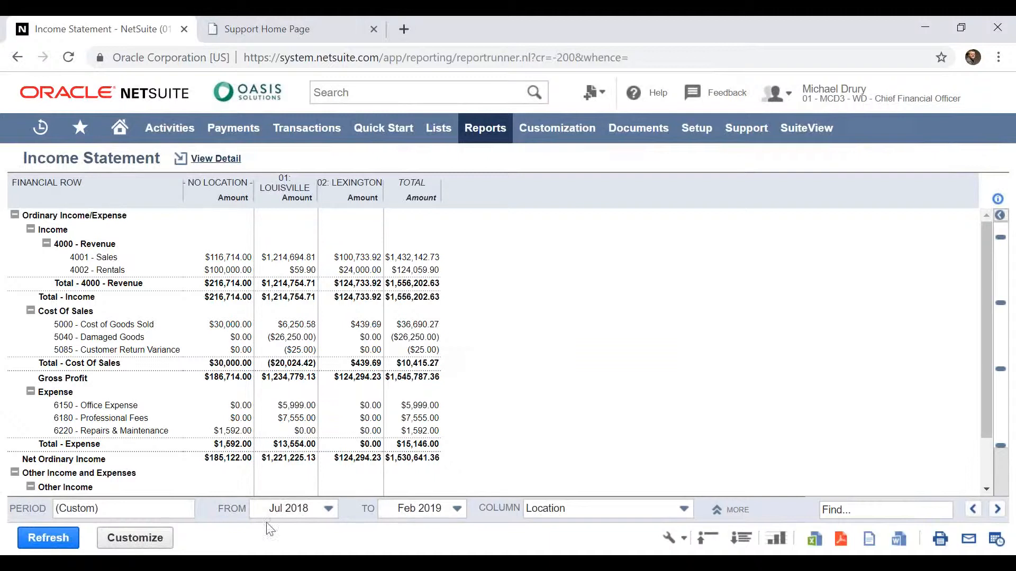
Break the Income Statement's columns down by Accounting Period and refresh the report
click(584, 518)
click(582, 413)
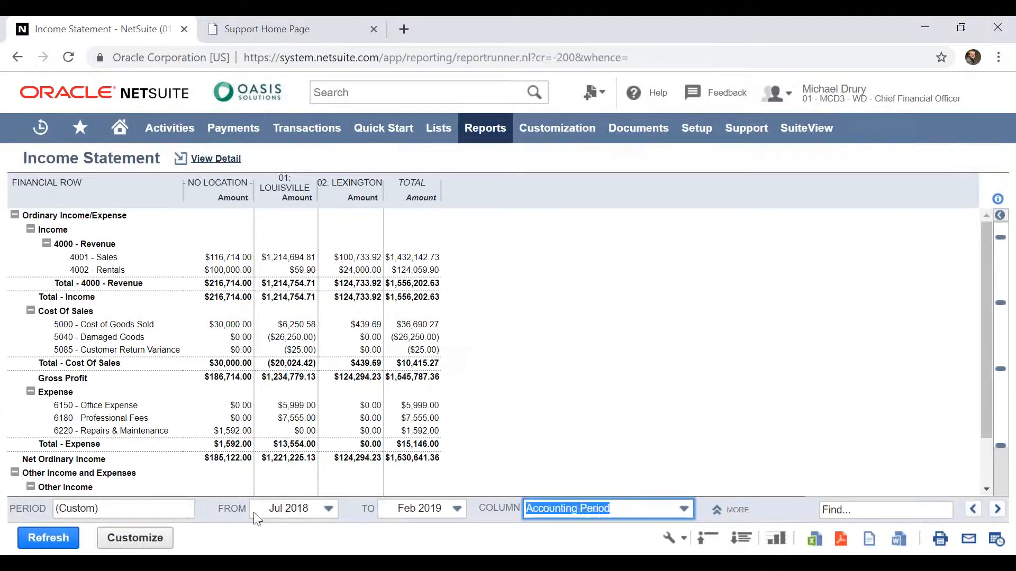
click(50, 539)
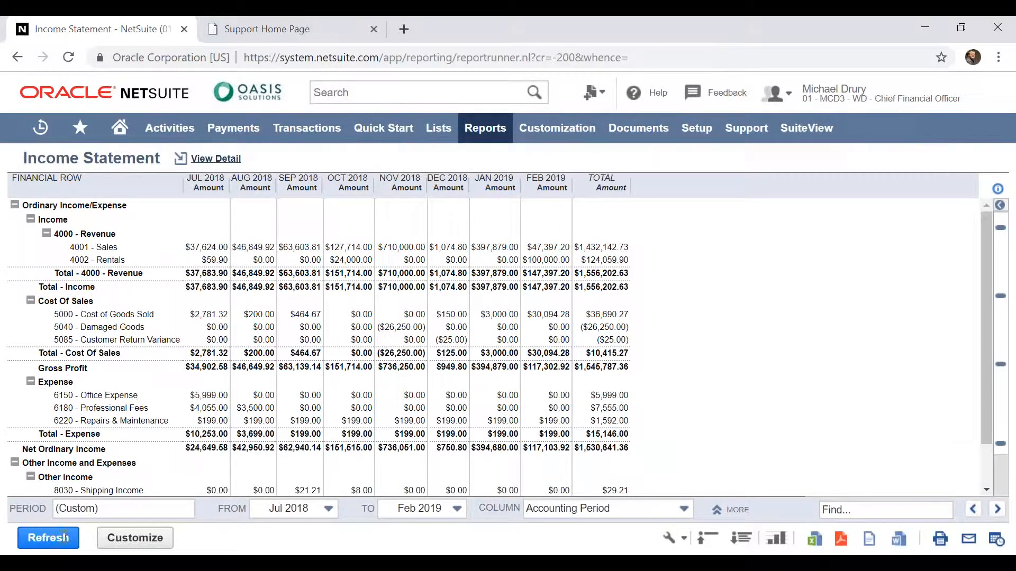
Expand the Income Statement's additional filters and view the available Location choices, keeping the filter on All
click(733, 510)
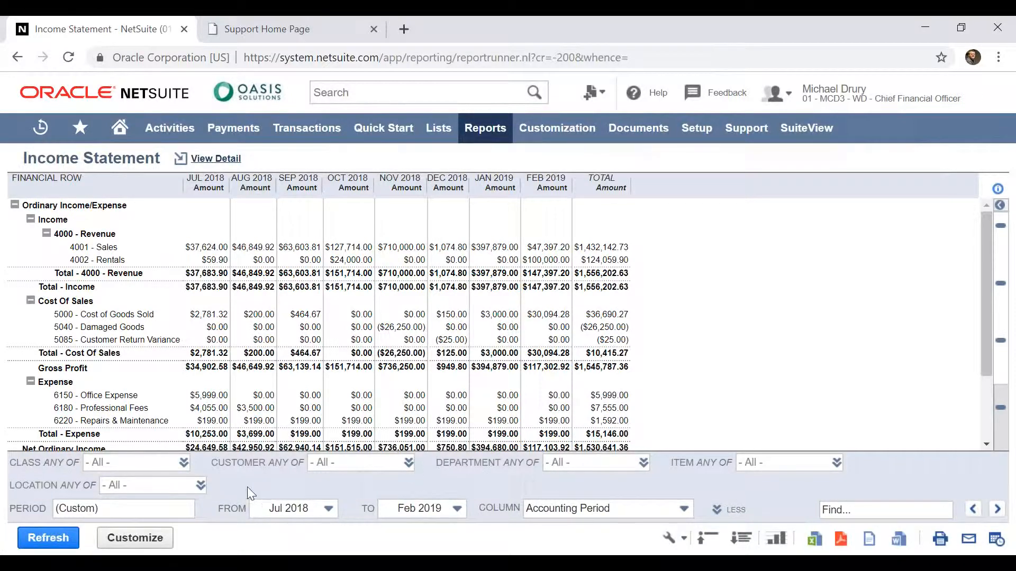
click(163, 486)
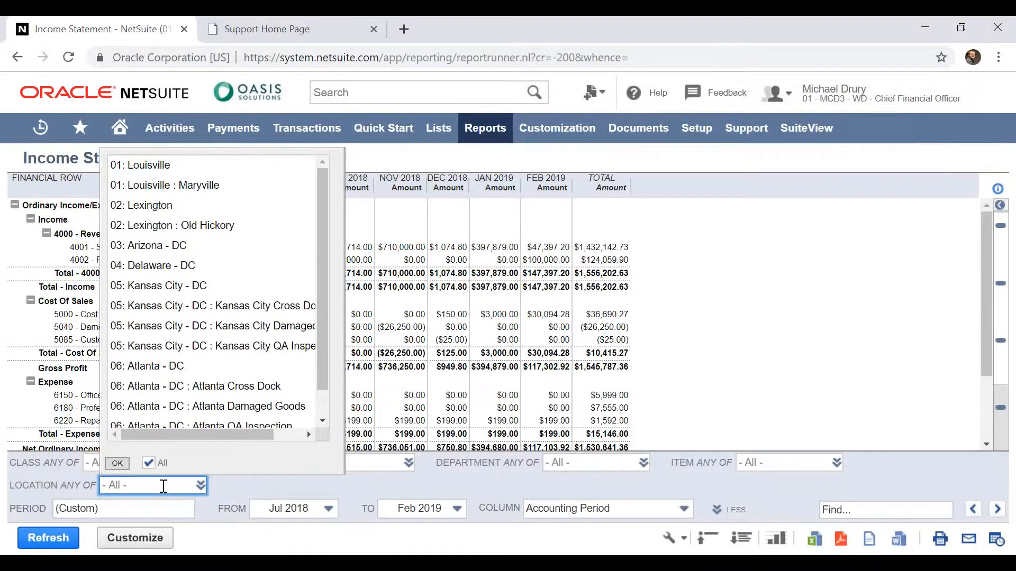
click(163, 486)
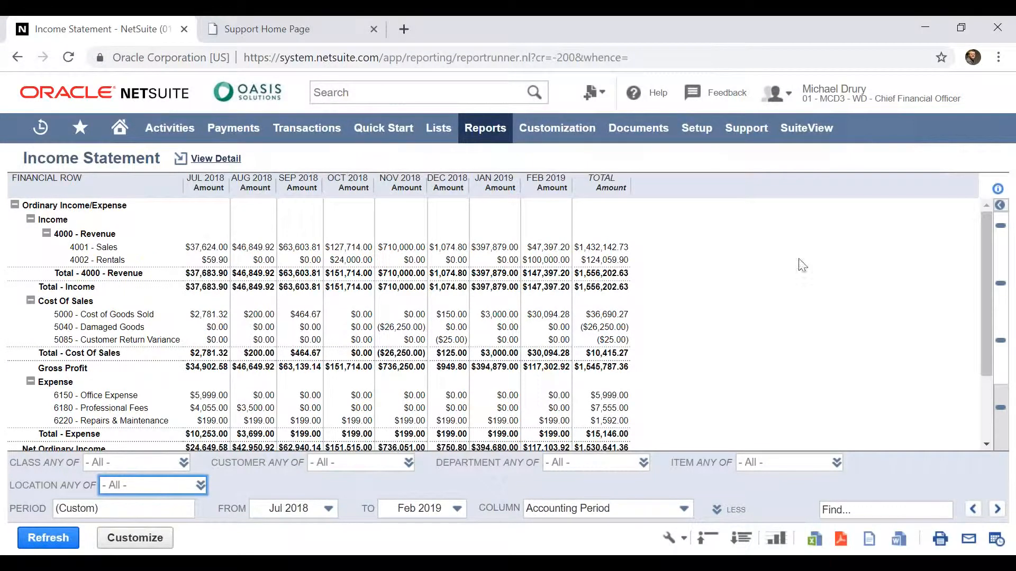
Drill down from the February 2019 Sales amount to the 1 - OASIS KY Oasis Solutions invoice and look over its details and item lines
click(551, 248)
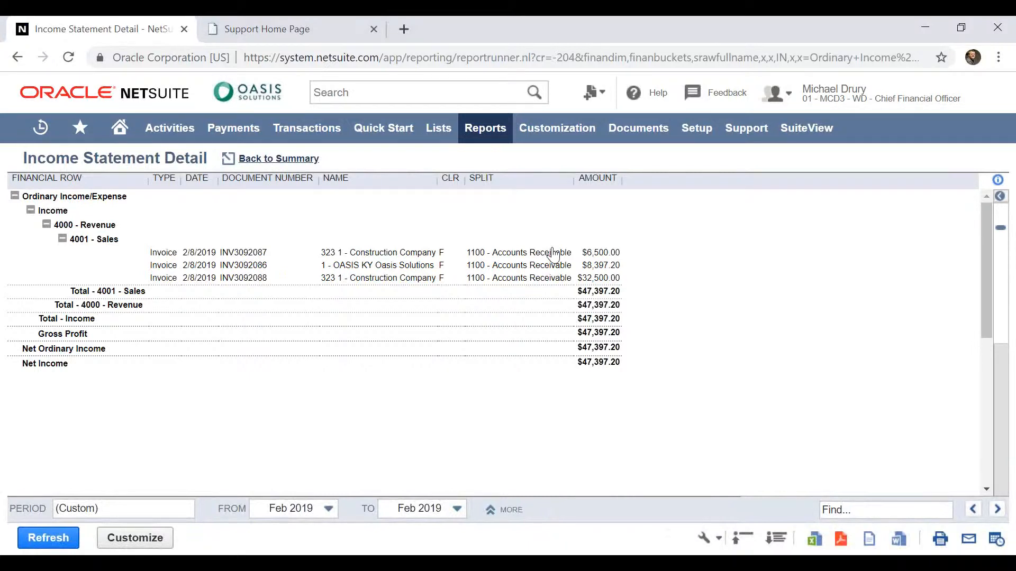
click(601, 271)
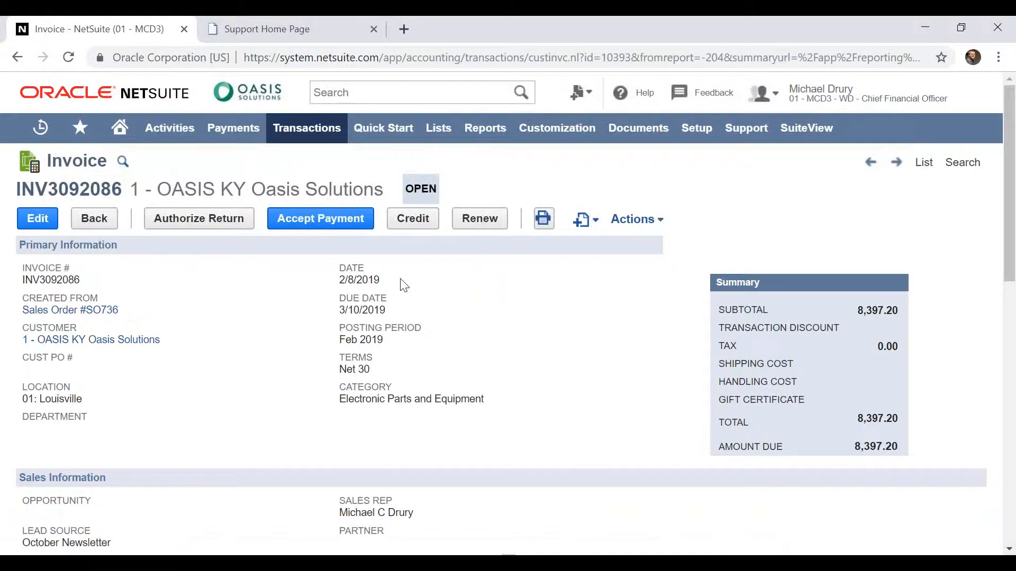
scroll(403, 286, down, 5)
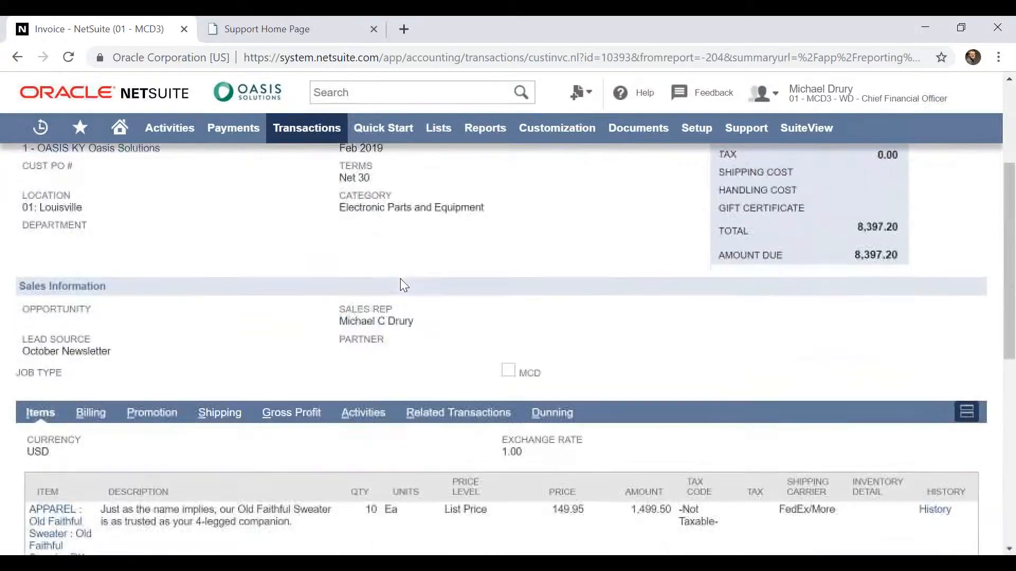
scroll(404, 285, down, 1)
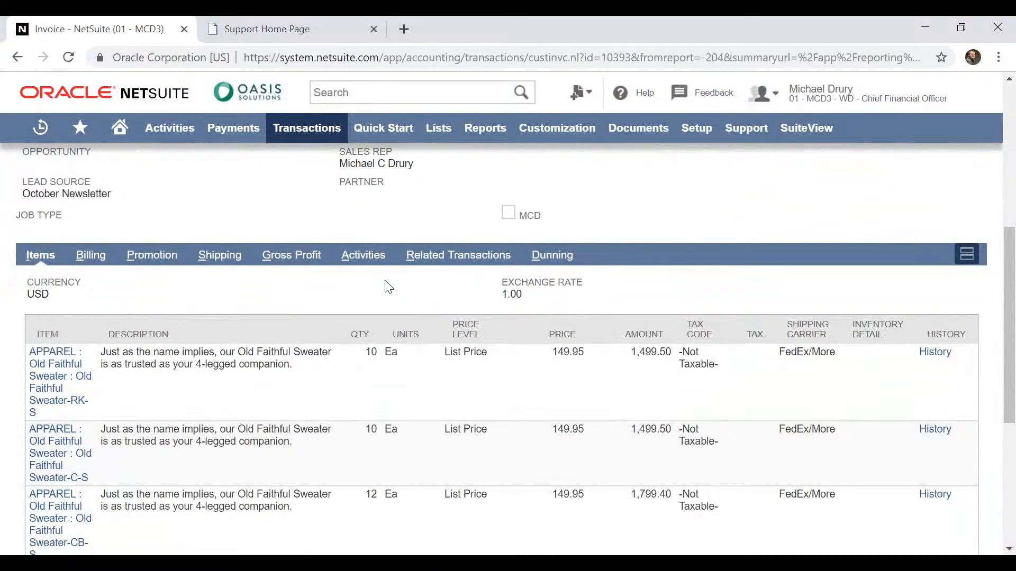
View the invoice's Activities and return to the summary Income Statement
click(365, 257)
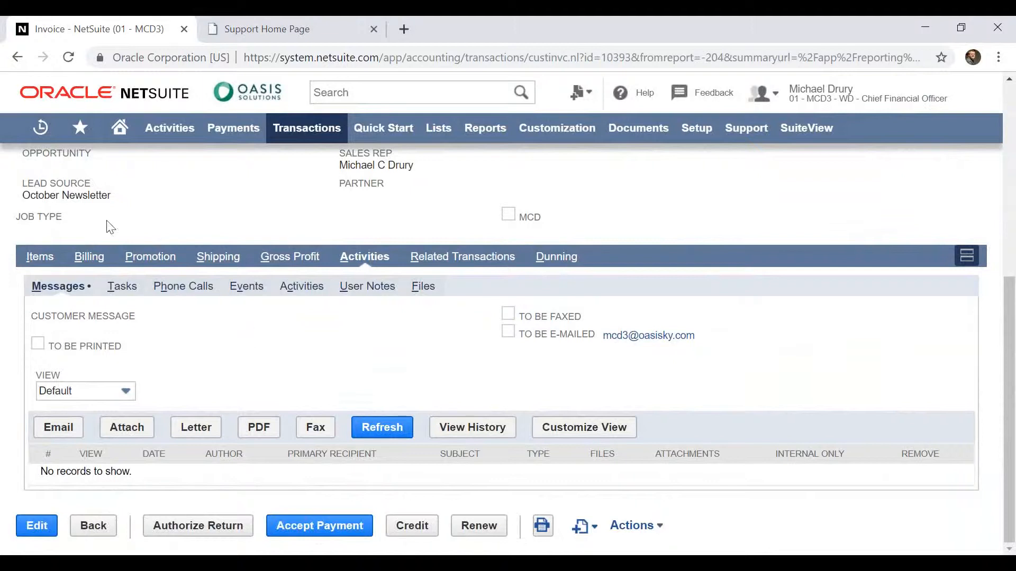
click(16, 53)
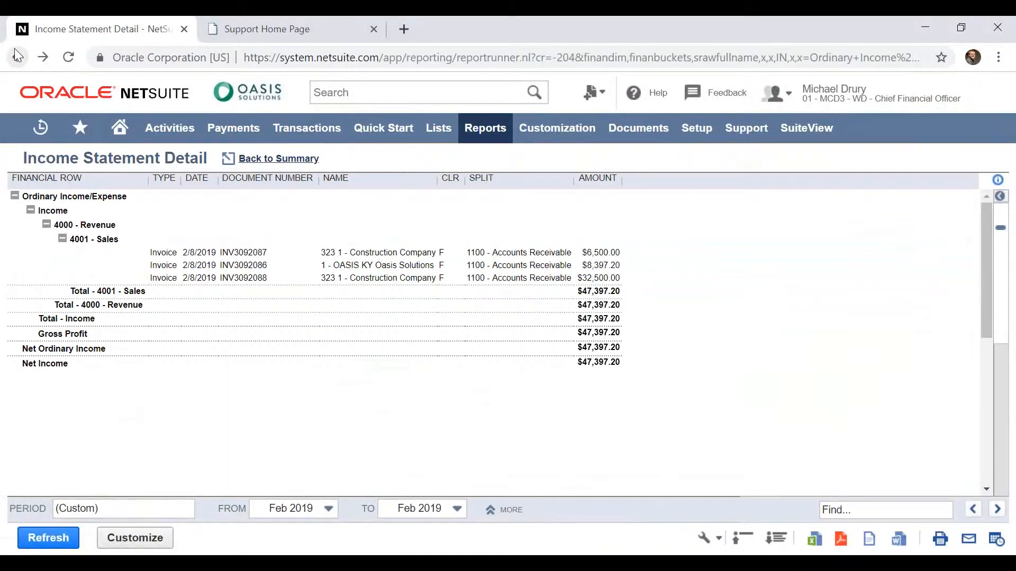
click(15, 50)
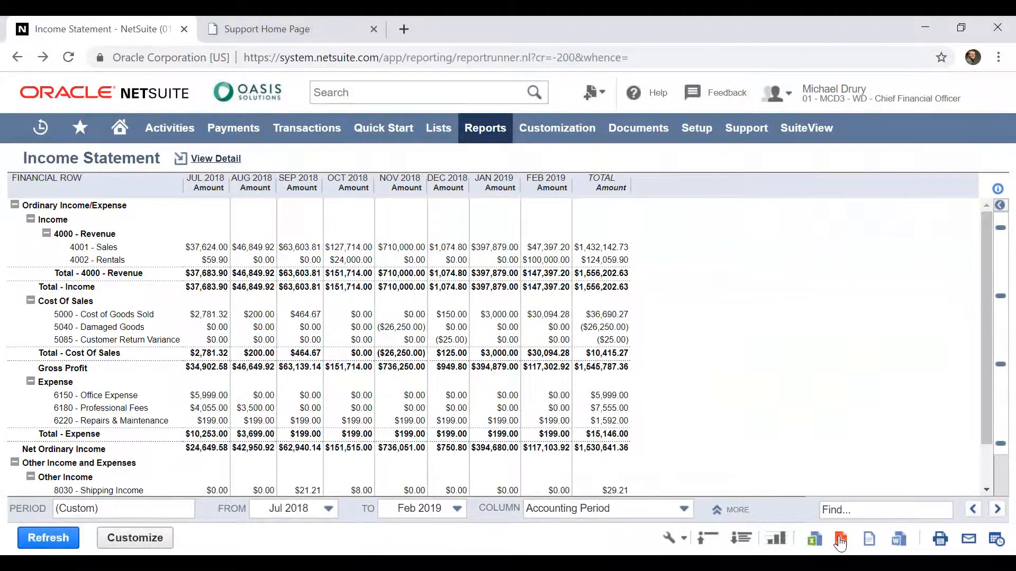
Look at the Income Statement's report scheduling with its recurrence options for running more than once, and discard the schedule
click(997, 545)
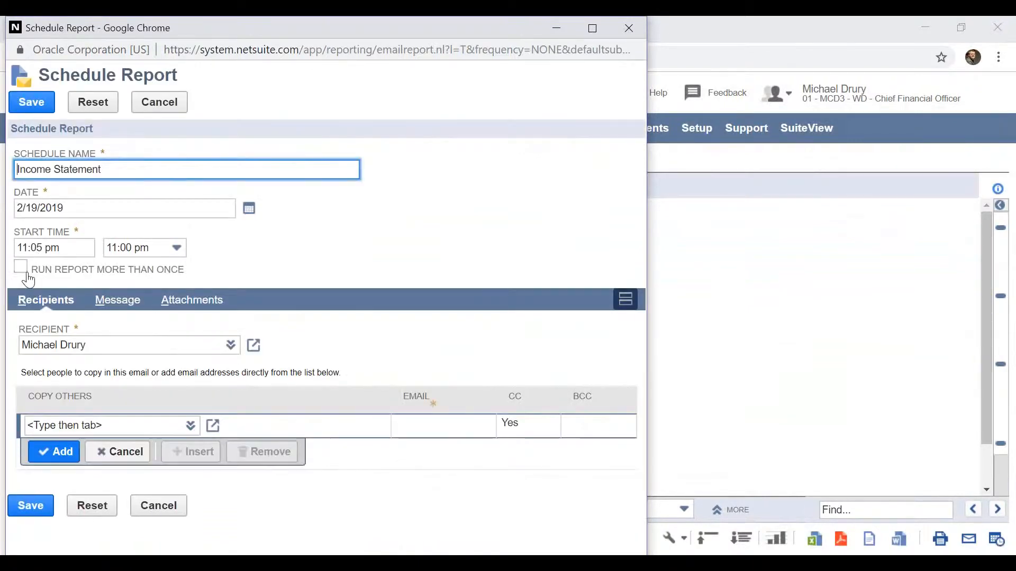
click(21, 267)
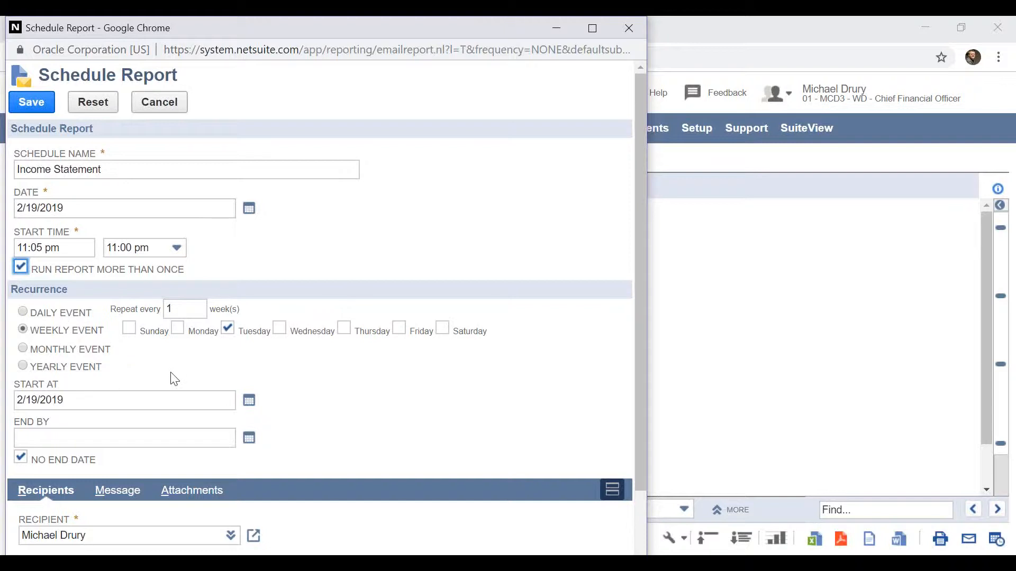
click(622, 30)
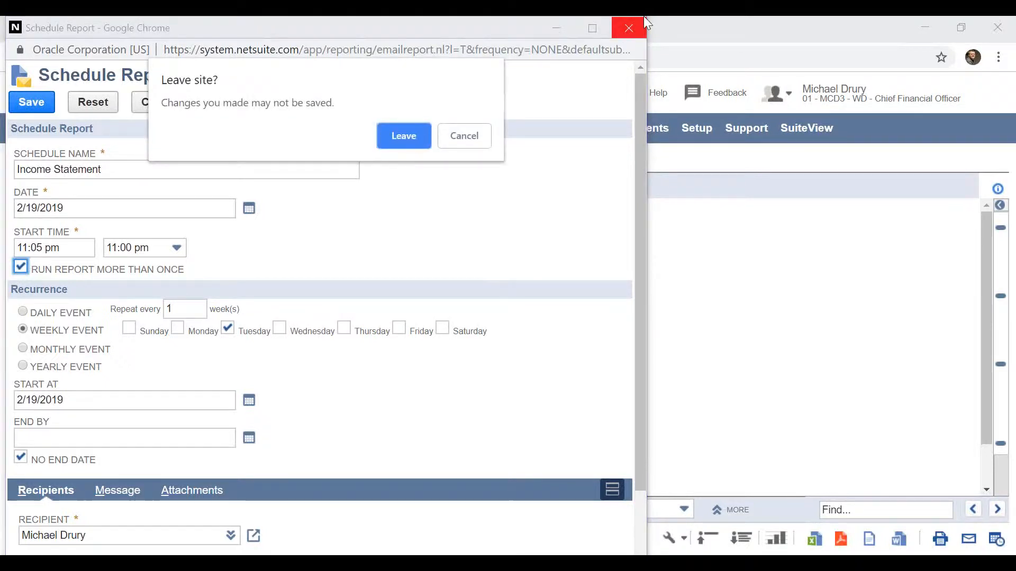
click(405, 136)
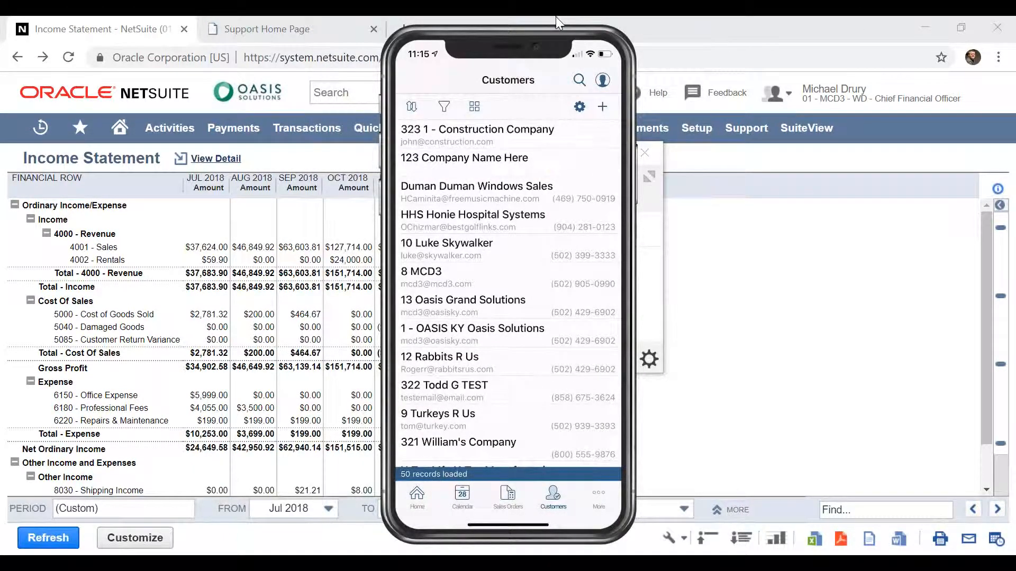
Dismiss the mirrored phone view and minimize the Reflector 3 window
mouse_move(551, 30)
click(542, 35)
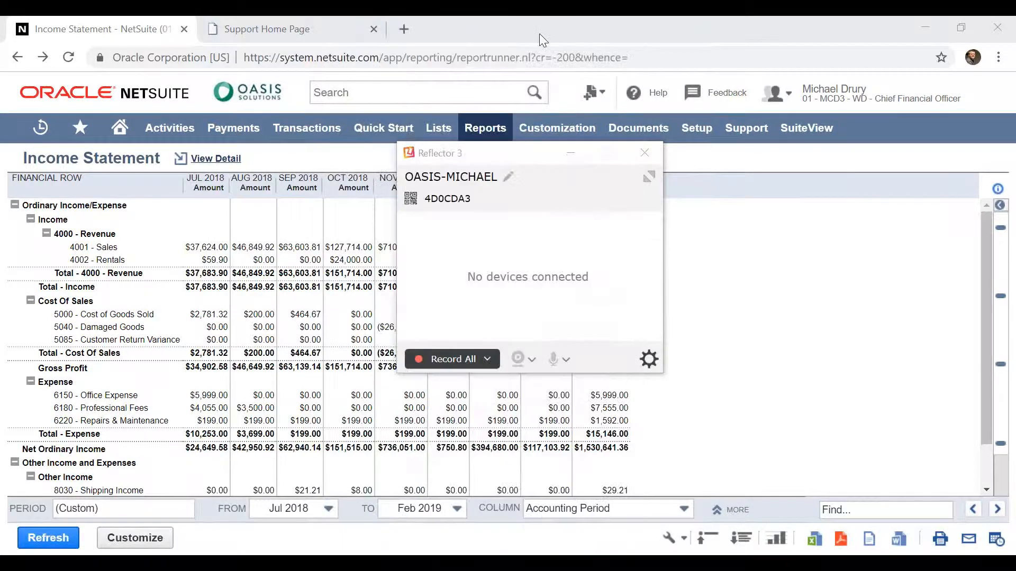
click(570, 152)
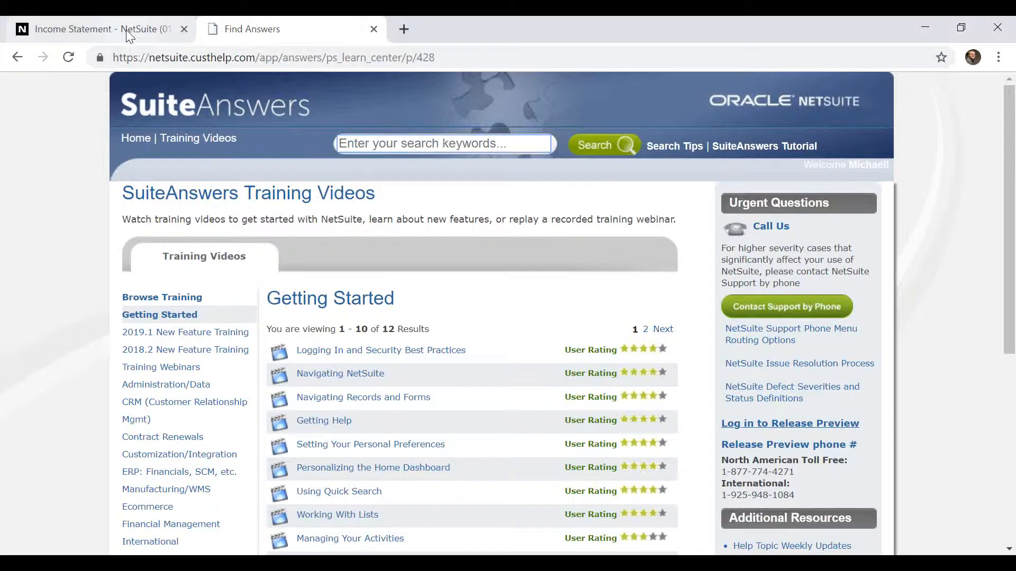
In SuiteAnswers, look through the training video categories and open the Saved Searches/Reports videos
scroll(73, 400, down, 3)
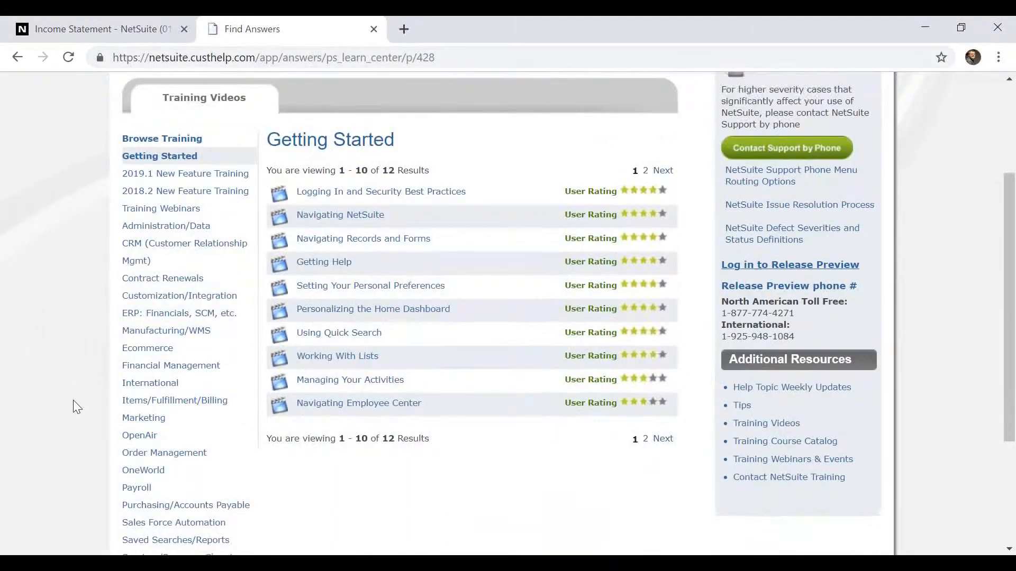
scroll(73, 400, down, 1)
click(170, 482)
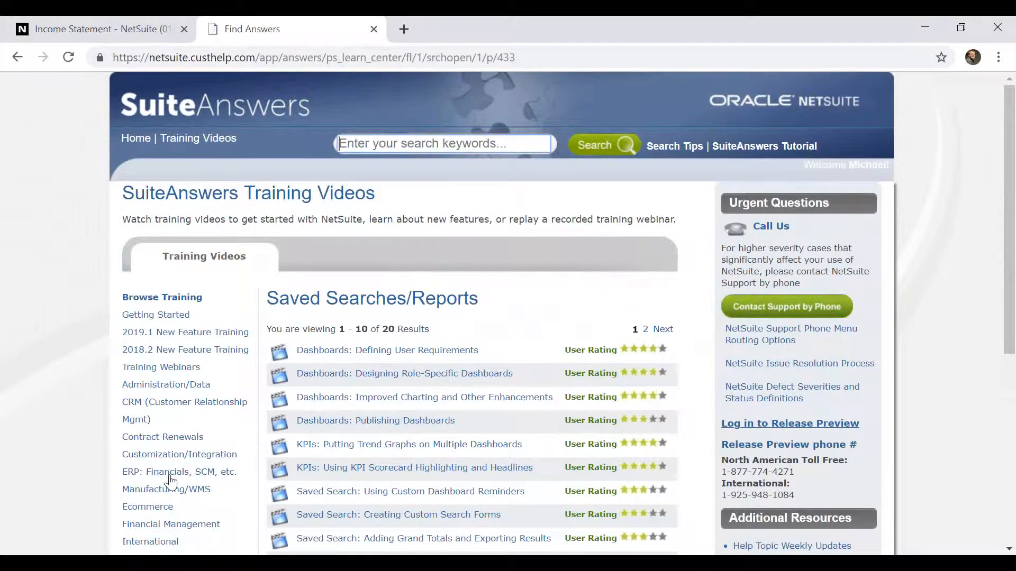
Search SuiteAnswers for "enter vendor credit"
key(Up)
key(Up)
key(Up)
key(Up)
key(Up)
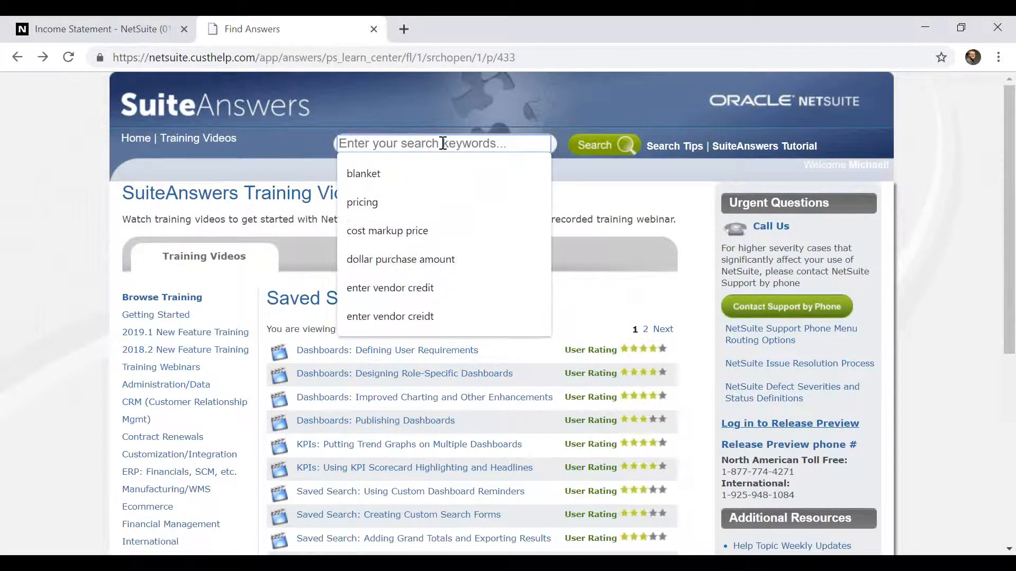
text(enter)
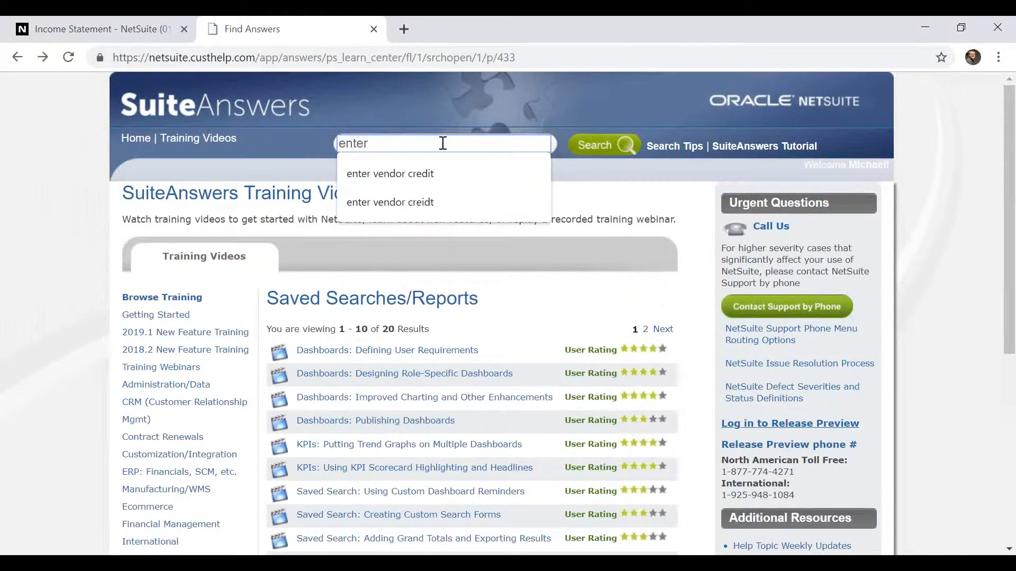
key(Down)
key(Return)
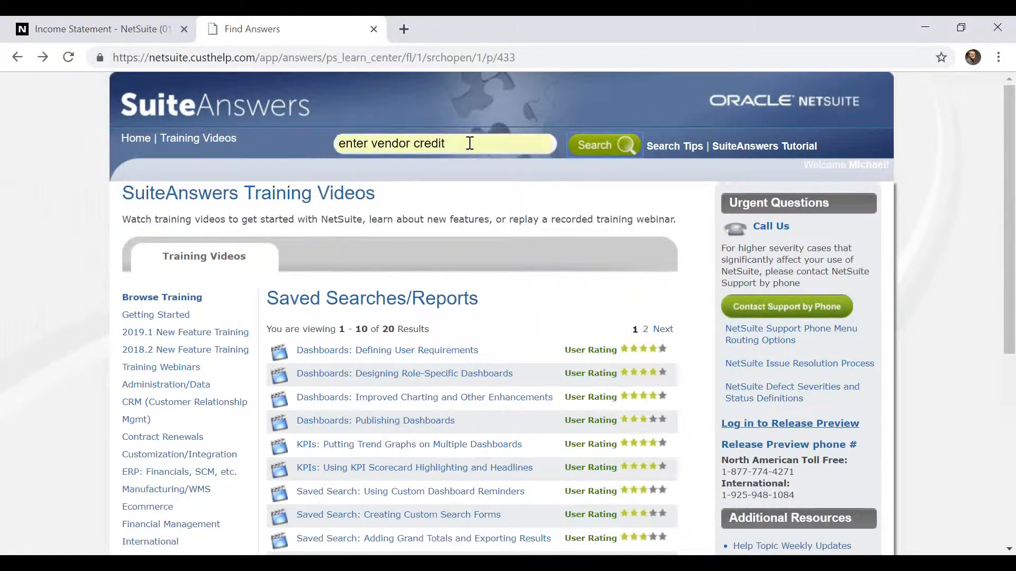
click(608, 143)
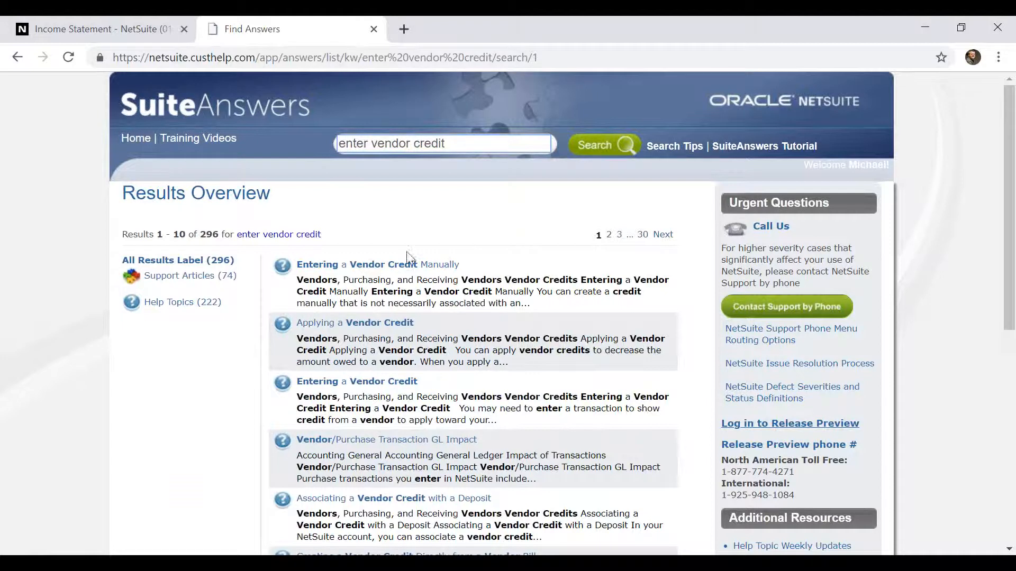
Open the article Entering a Vendor Credit Manually and read through its instructions to the Related Topics
click(370, 285)
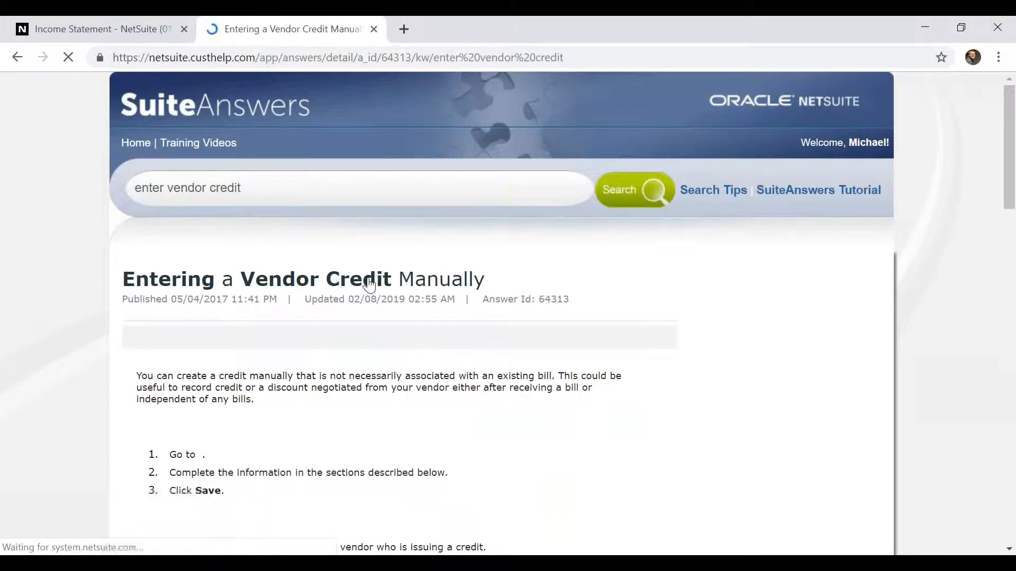
scroll(370, 286, down, 4)
scroll(369, 285, down, 3)
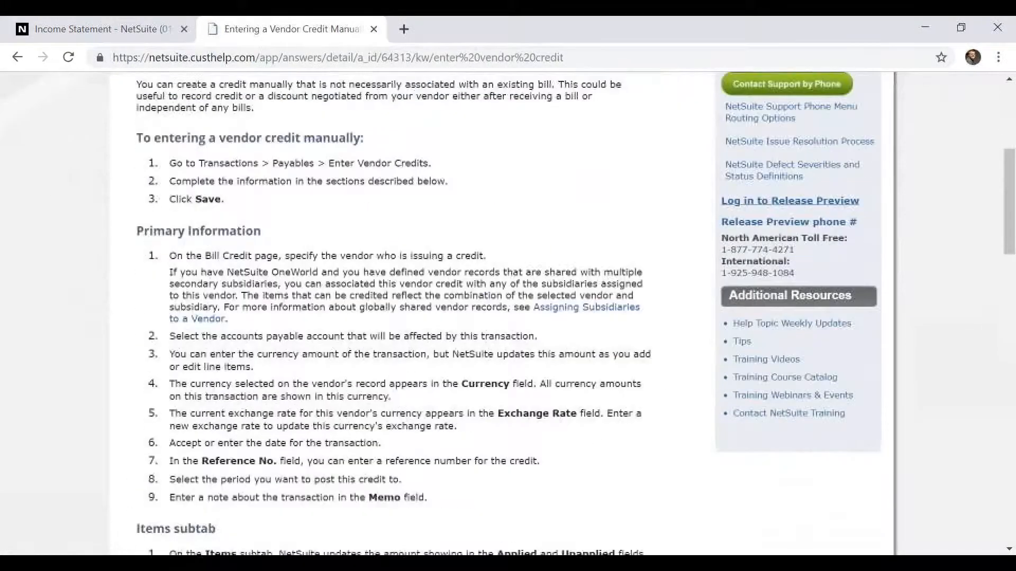
scroll(369, 286, down, 8)
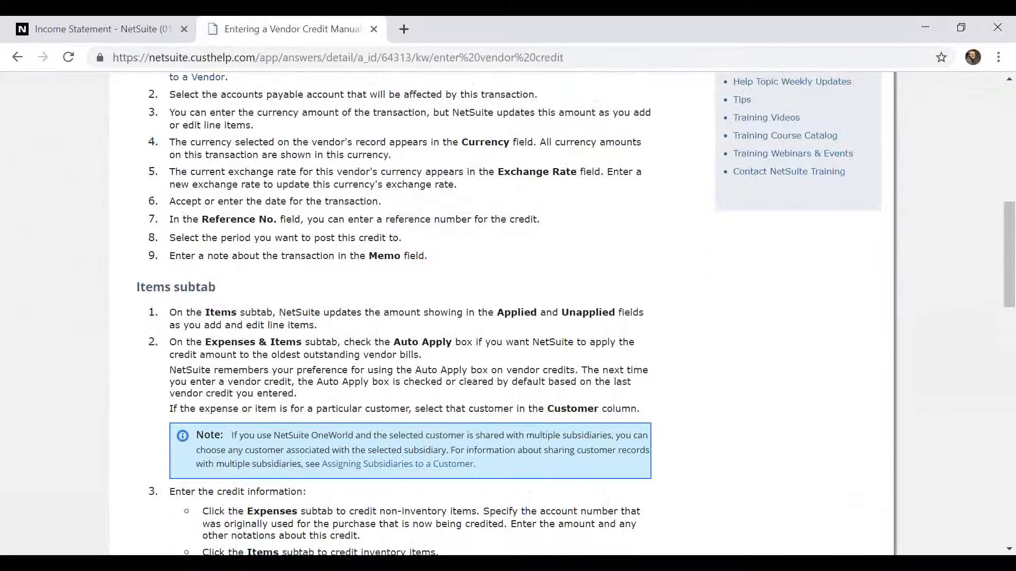
scroll(369, 286, down, 12)
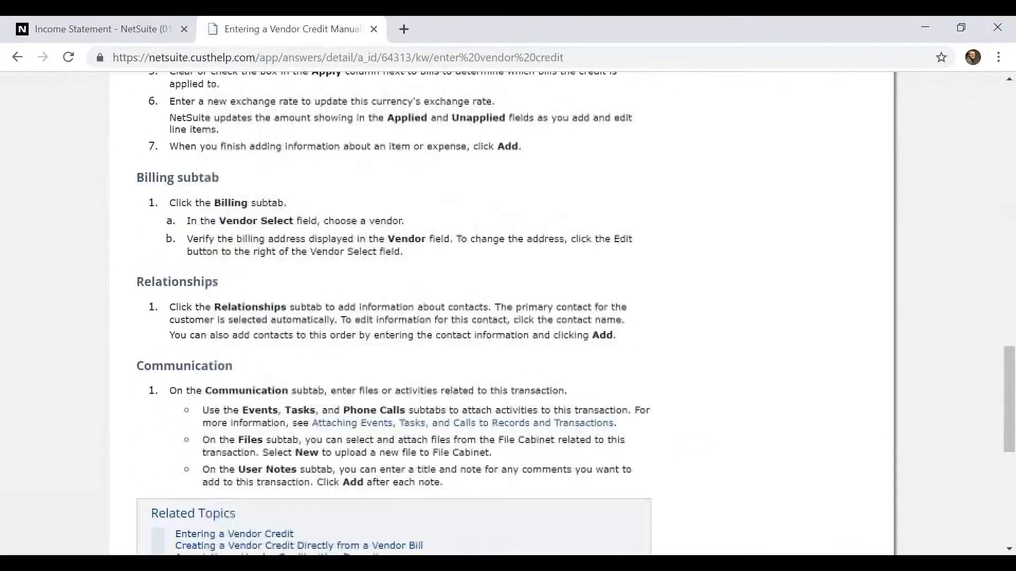